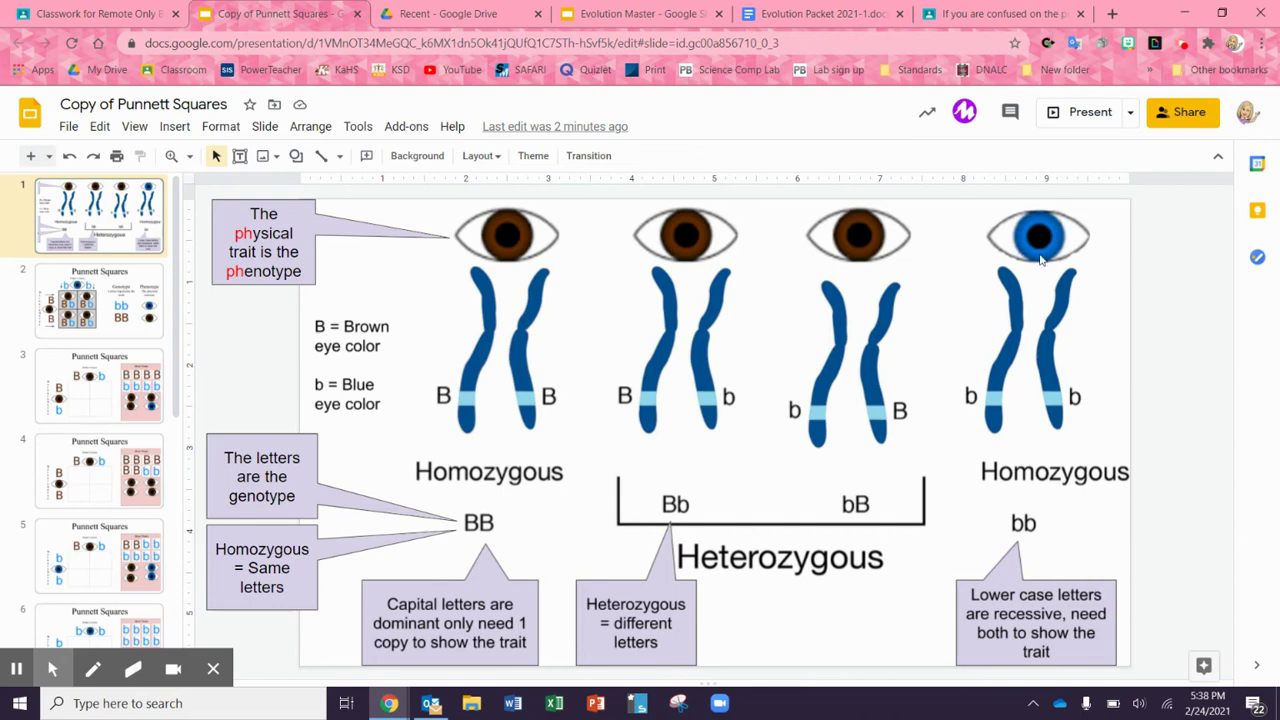
- Open slide 2, the BB × bb eye-colour Punnett square example
click(115, 325)
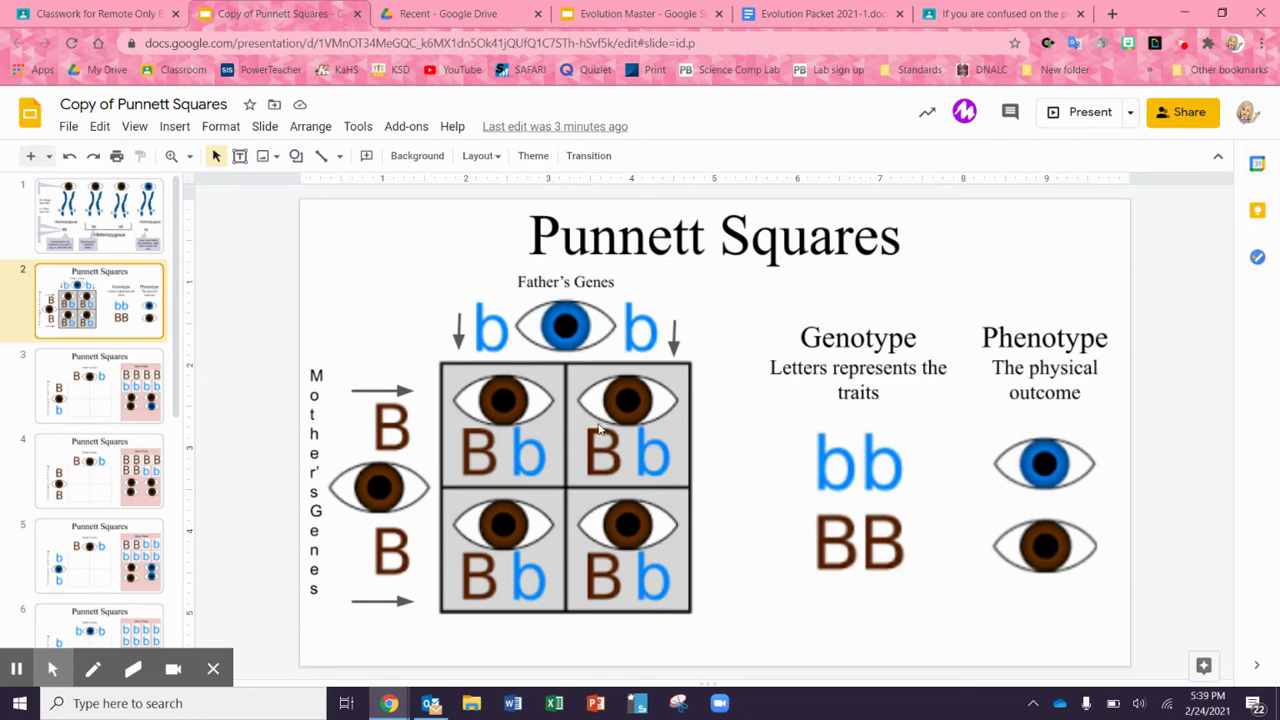
- Go to slide 3, the Bb × Bb practice cross with an empty Punnett square
click(130, 405)
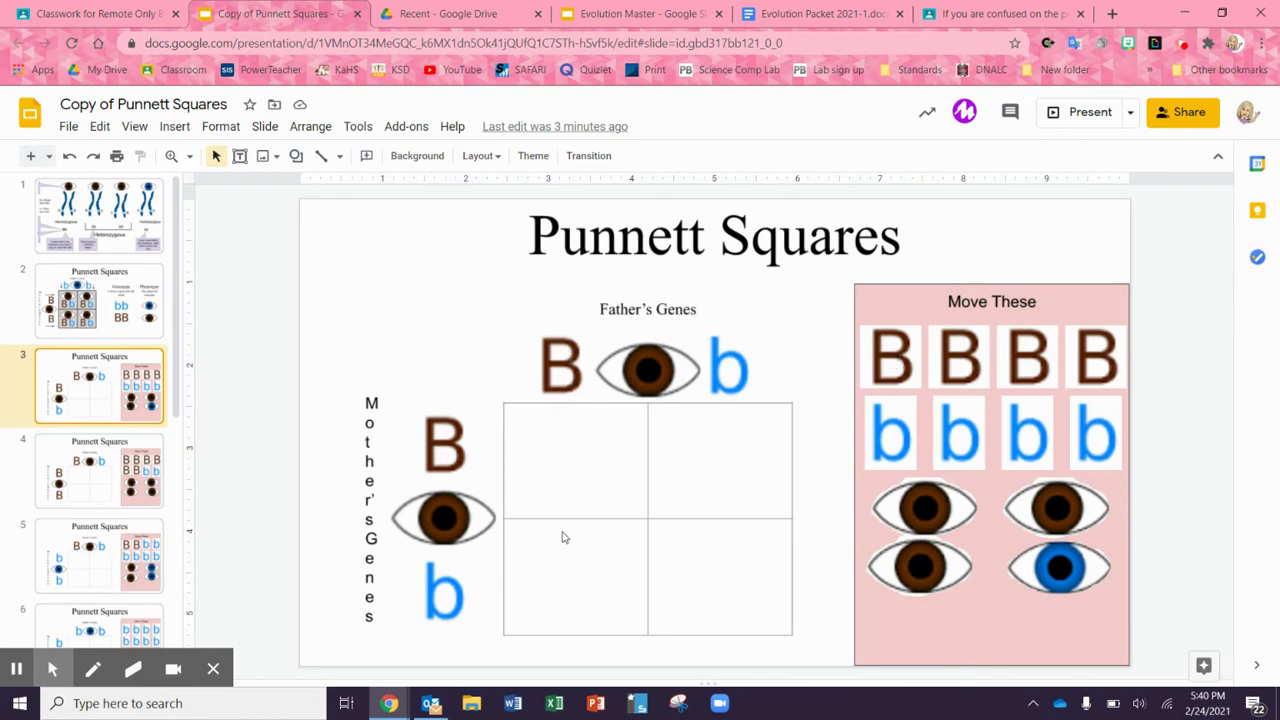
- Drag B and b allele tiles into the four cells to form BB, Bb, Bb and bb
drag(914, 366, 560, 470)
drag(957, 345, 536, 575)
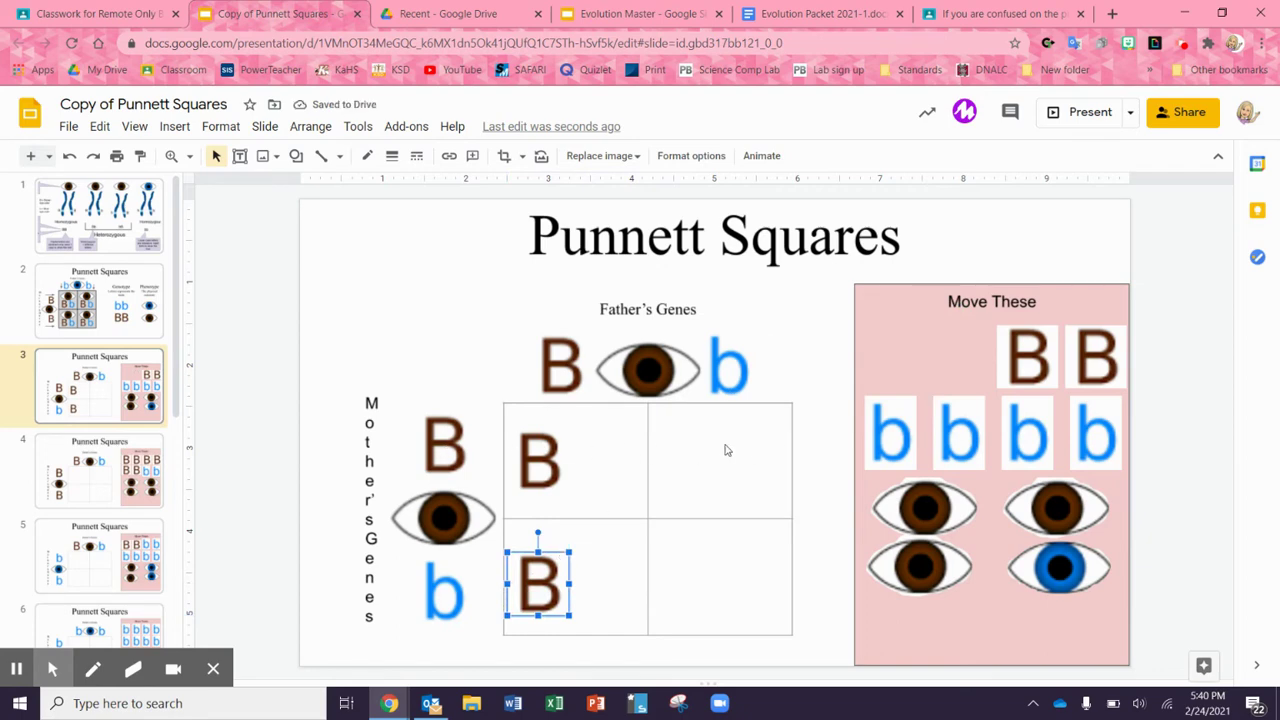
drag(1028, 356, 597, 460)
drag(1076, 354, 679, 461)
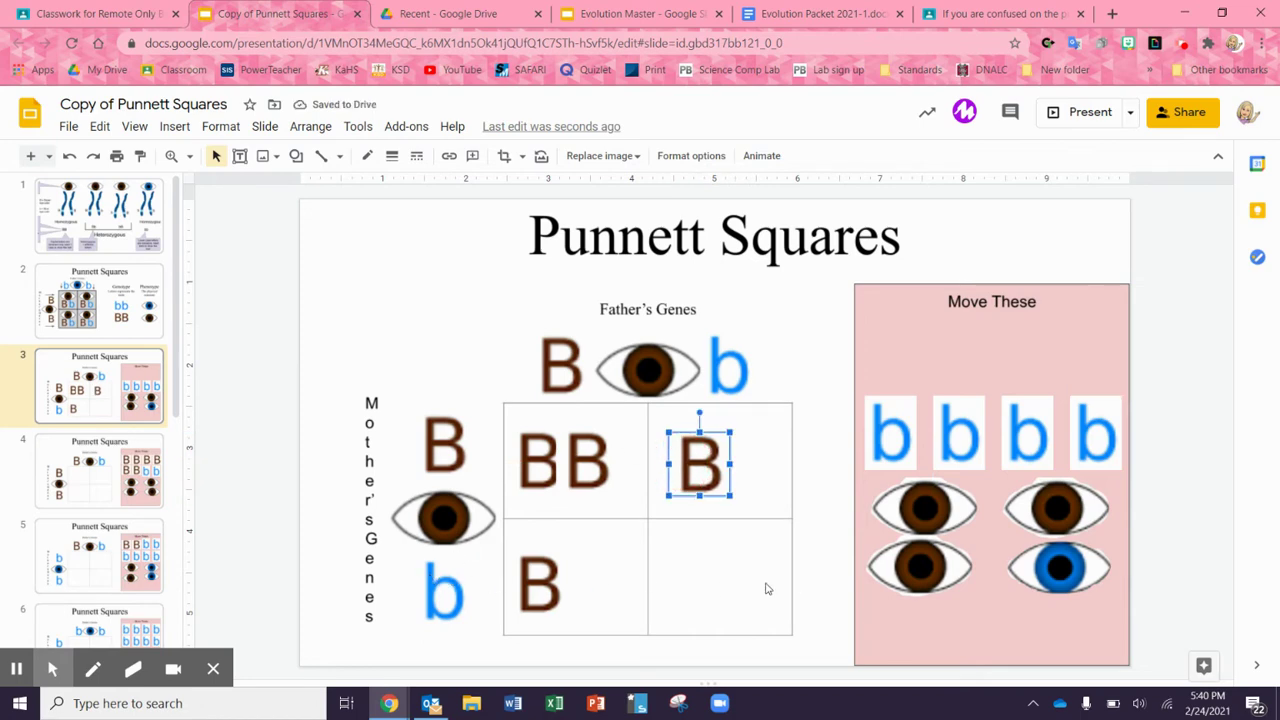
drag(880, 440, 588, 594)
drag(942, 433, 691, 574)
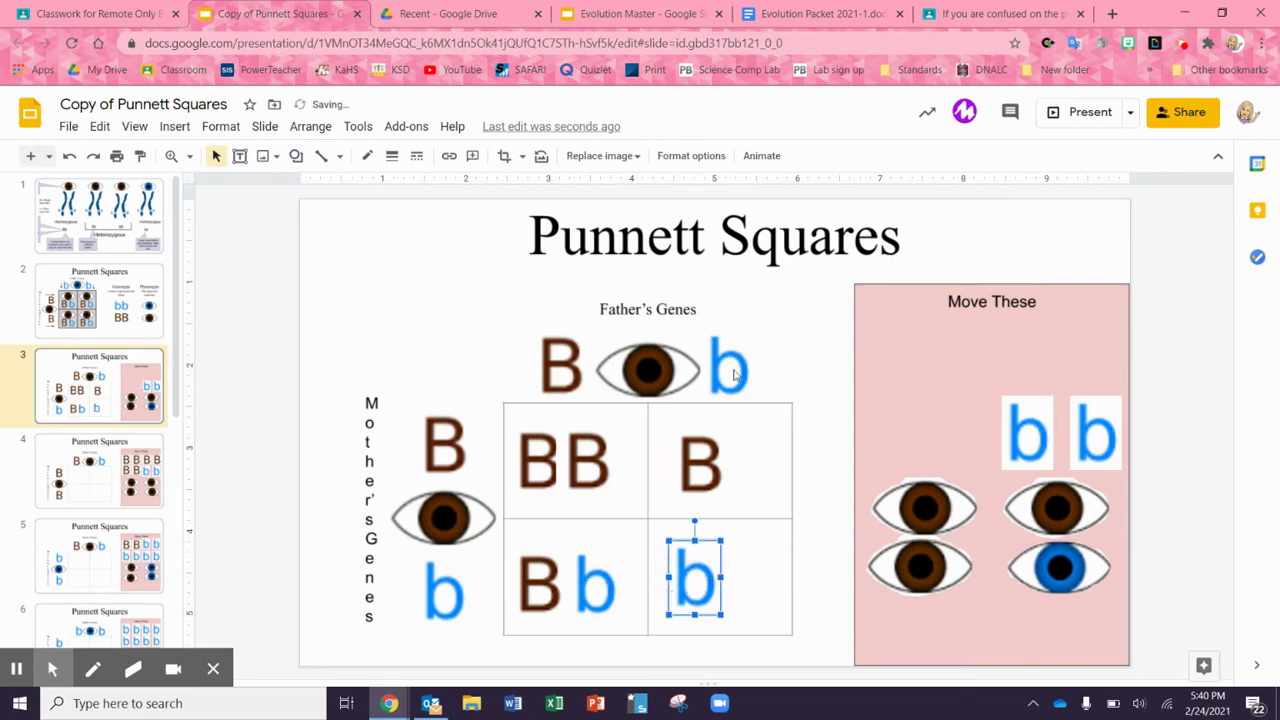
click(749, 473)
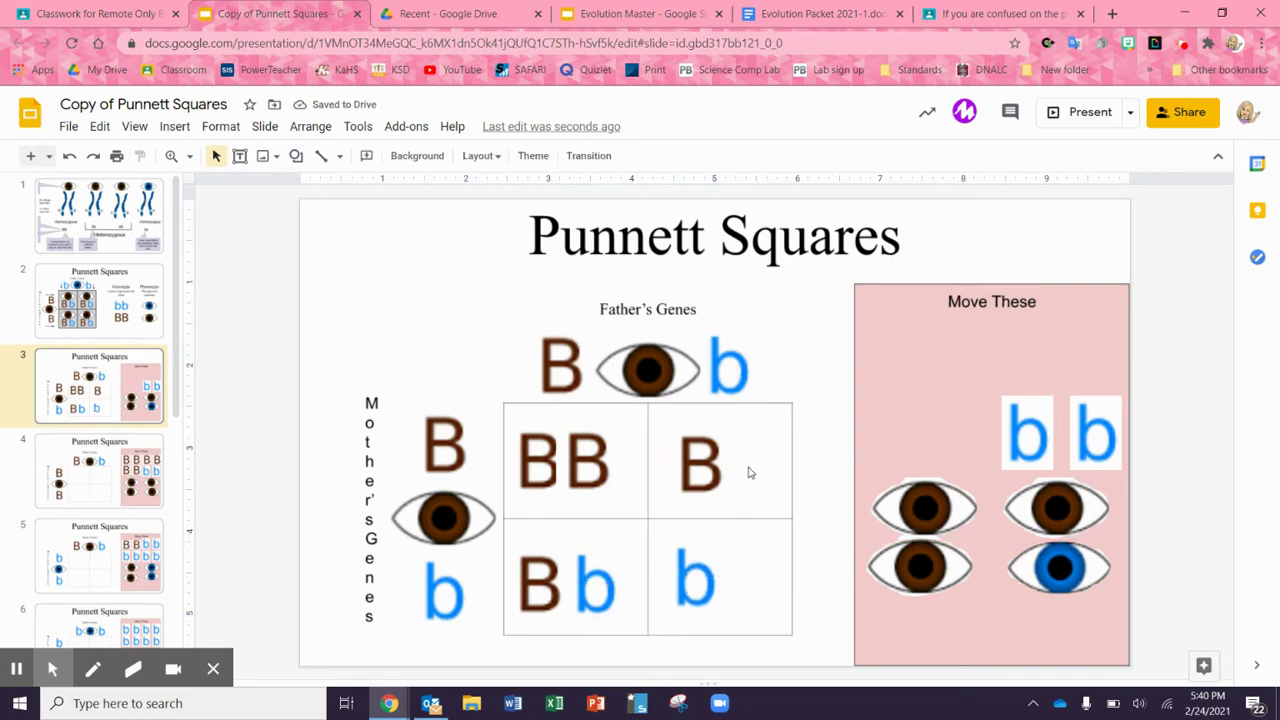
drag(1014, 424, 752, 462)
drag(1095, 430, 745, 576)
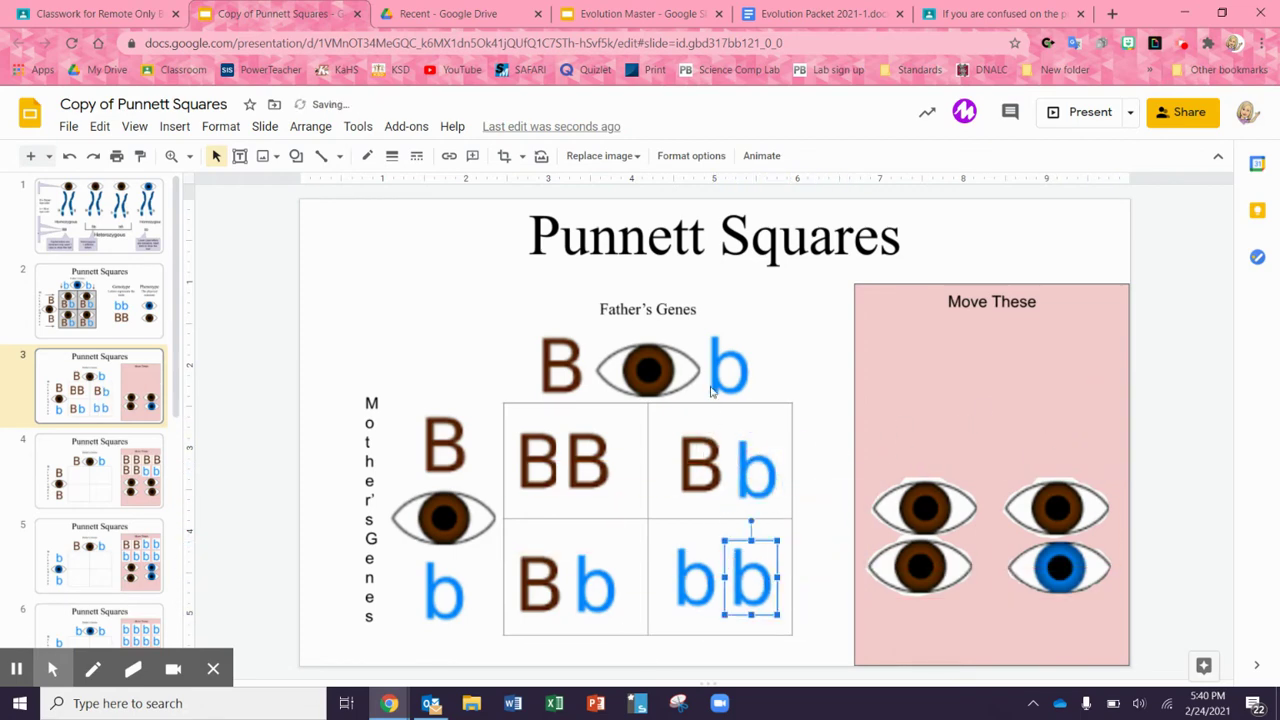
- Nudge and align the letter pairs so each cell's alleles sit neatly together
drag(538, 448, 537, 426)
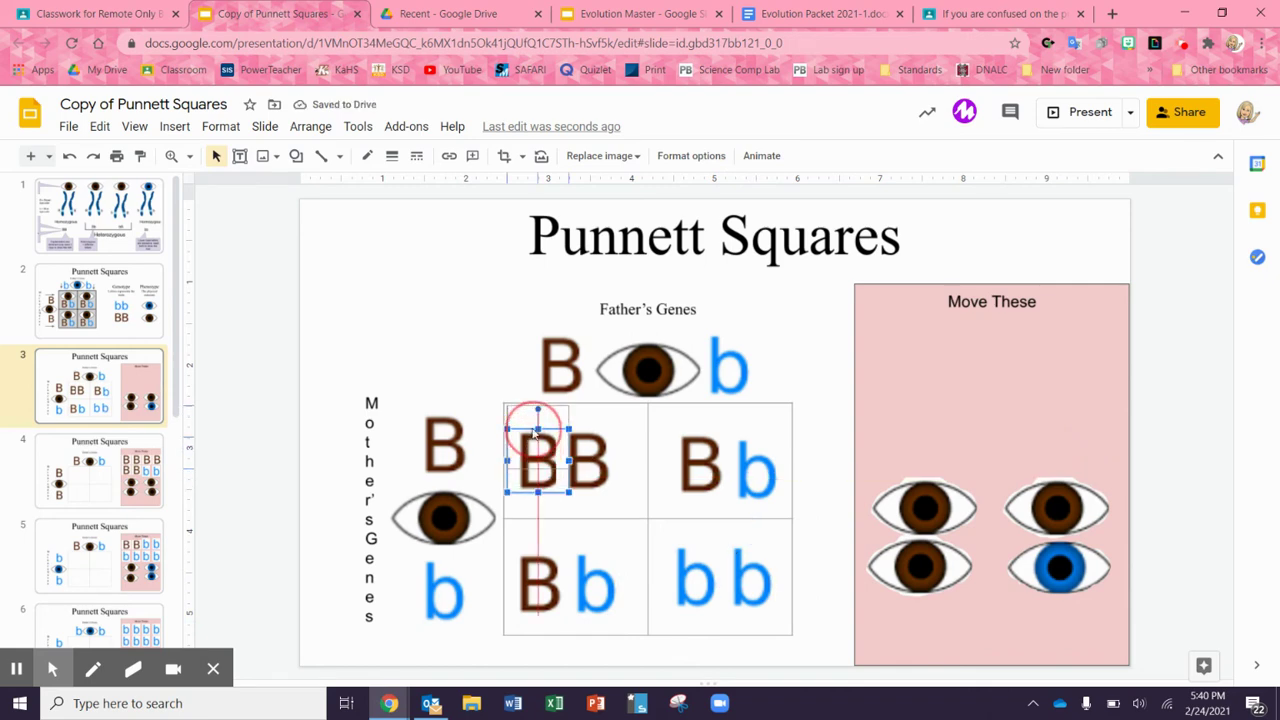
drag(590, 458, 620, 425)
click(733, 473)
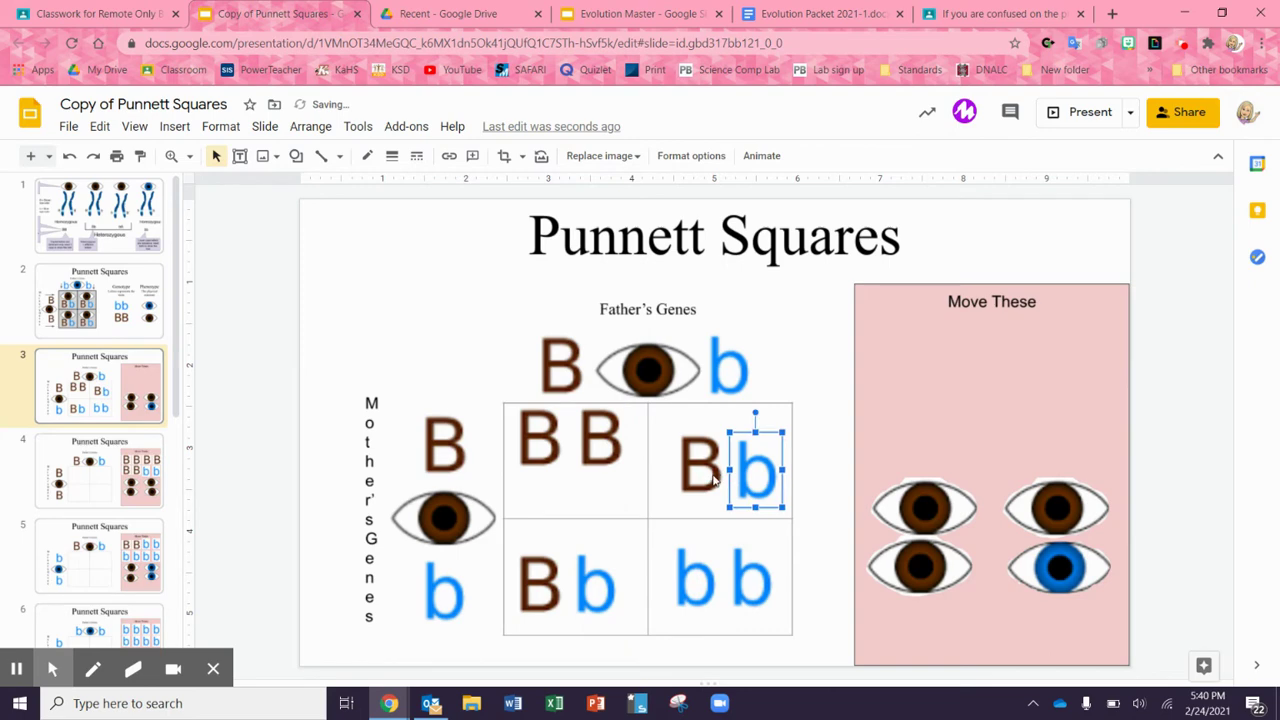
shift+click(712, 477)
key(Up)
key(Up)
key(Up)
key(Up)
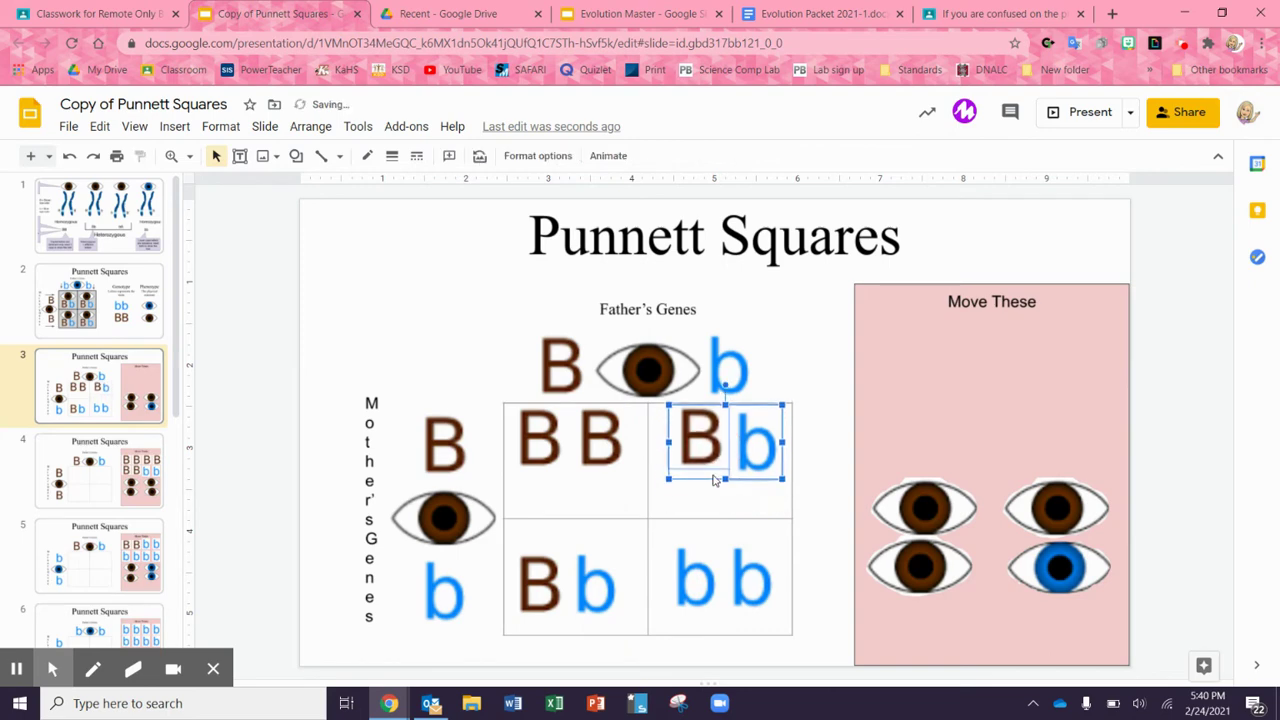
click(764, 508)
click(760, 467)
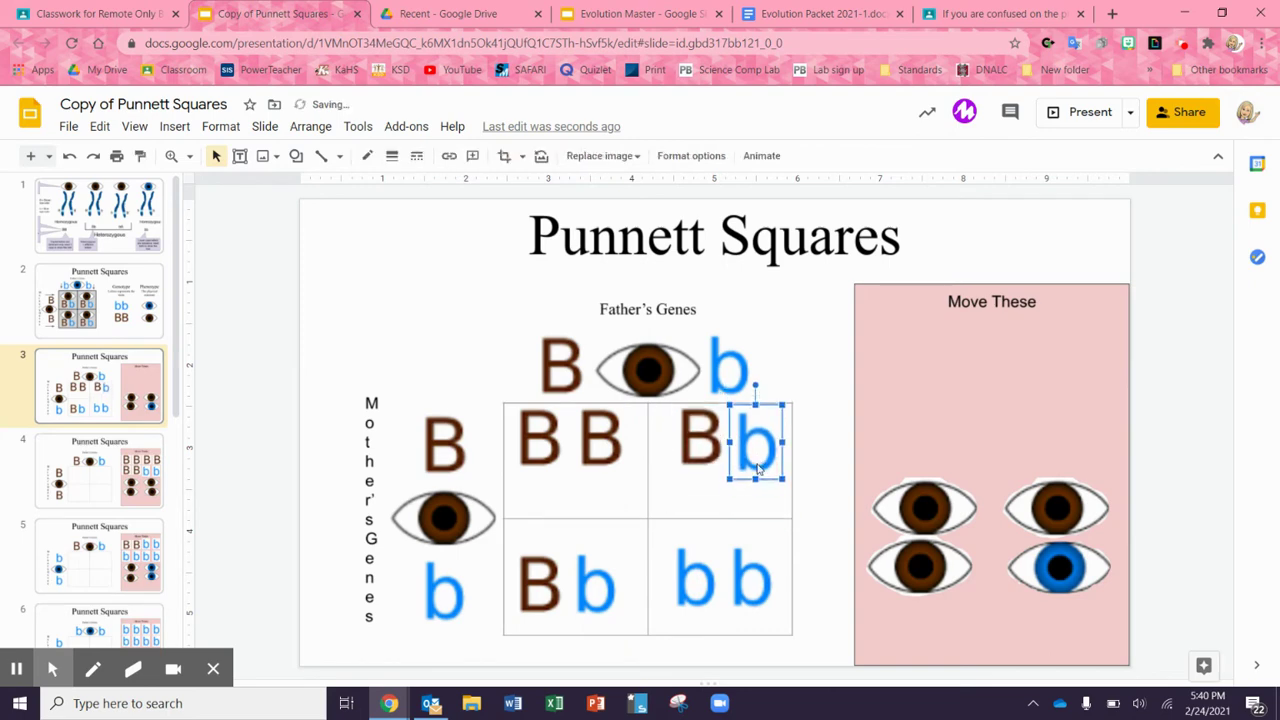
click(729, 527)
drag(672, 565, 735, 553)
click(745, 567)
drag(540, 578, 610, 565)
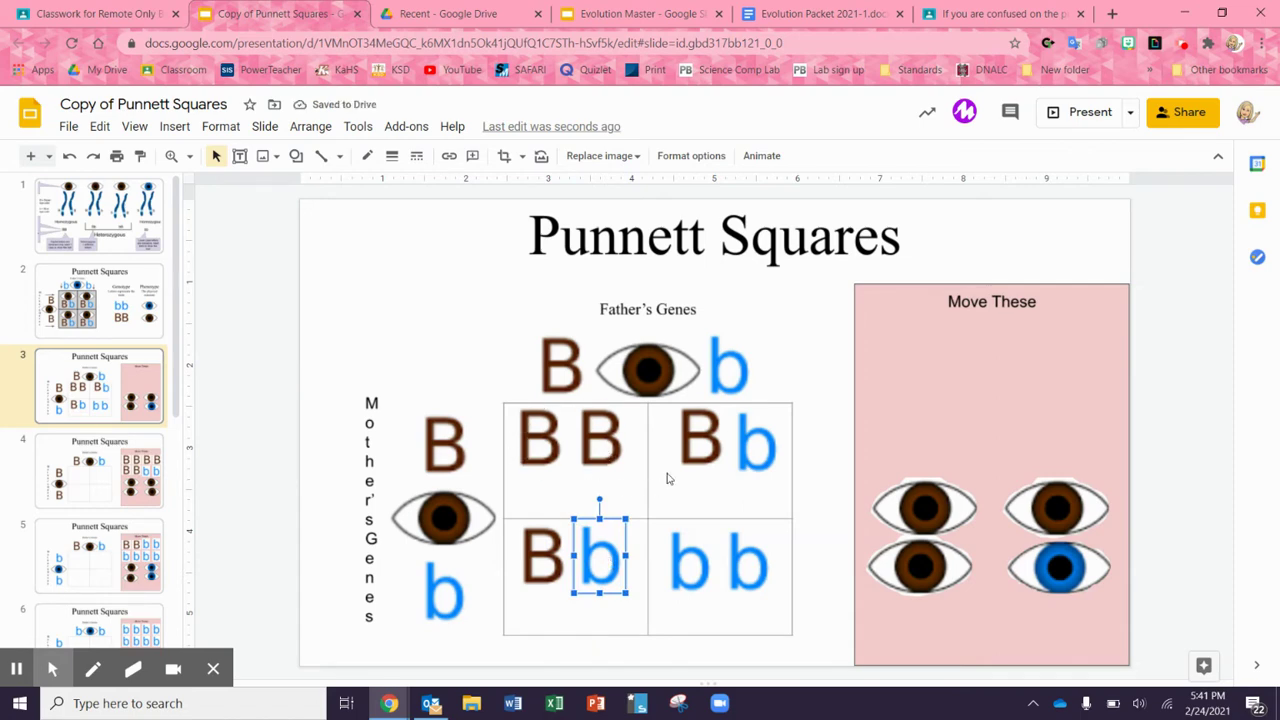
- Place brown eye tiles in the BB and two Bb cells and the blue eye in bb
drag(923, 505, 571, 492)
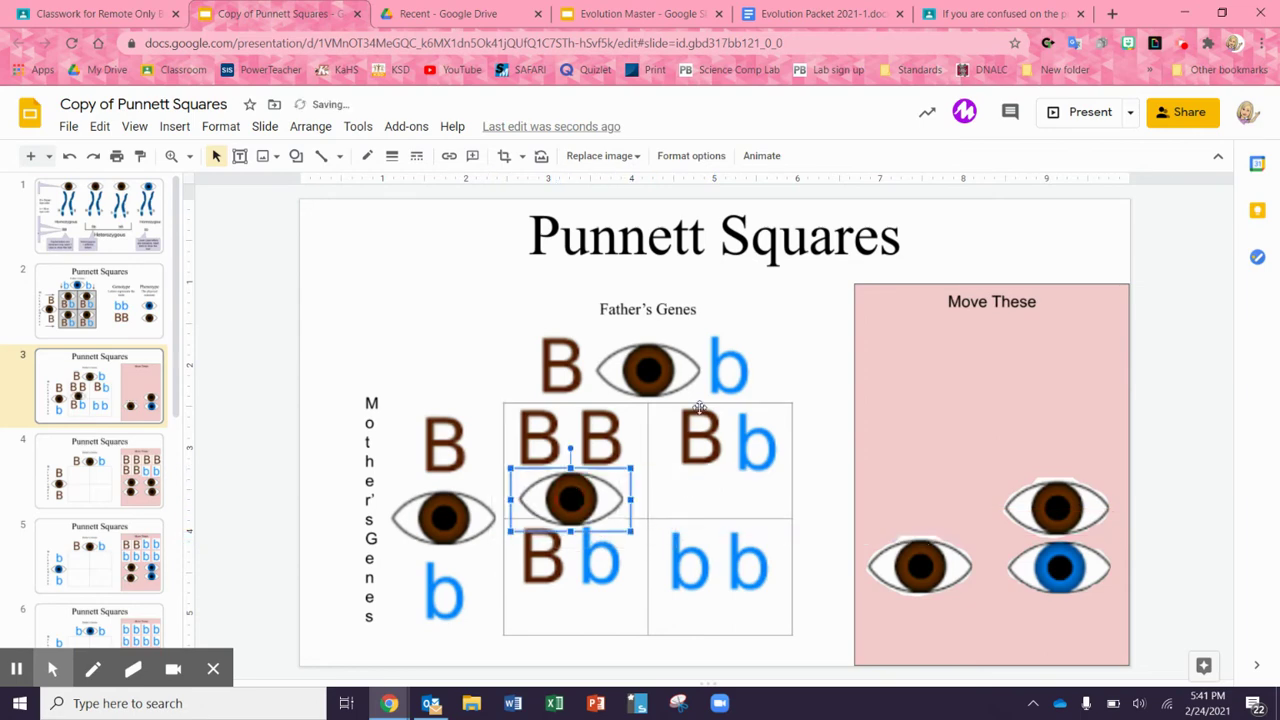
click(756, 448)
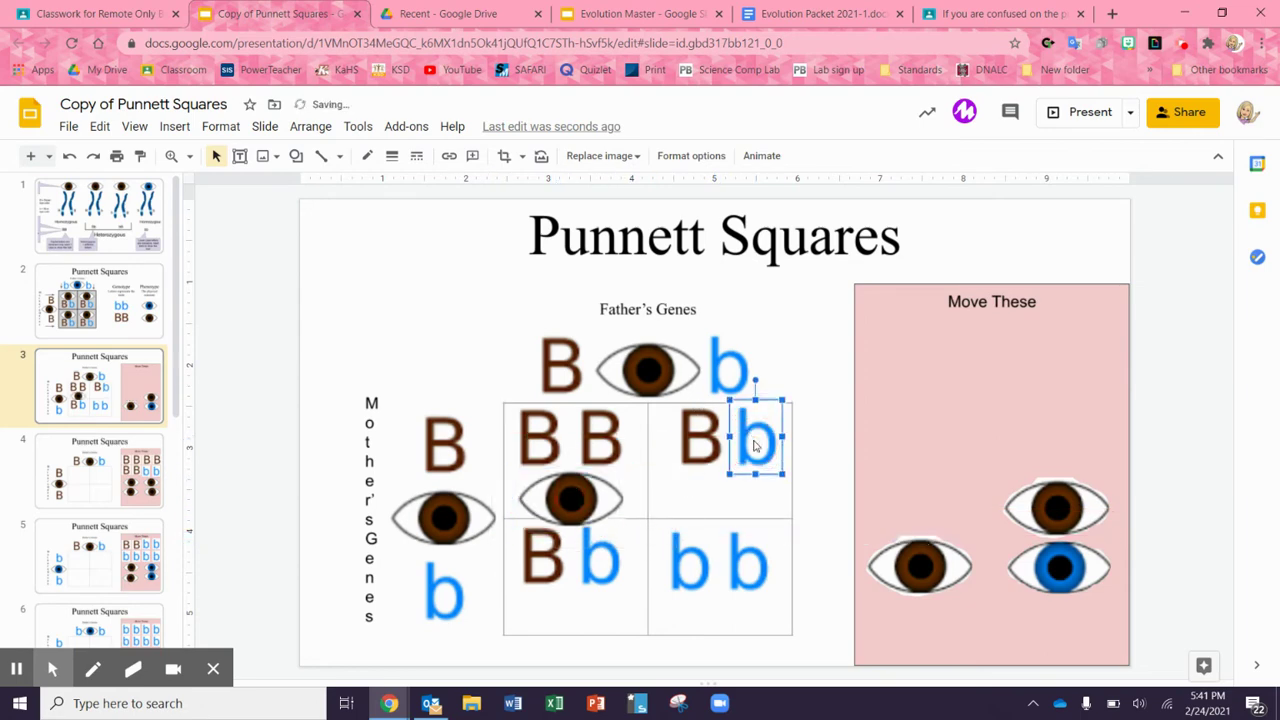
drag(1060, 508, 726, 492)
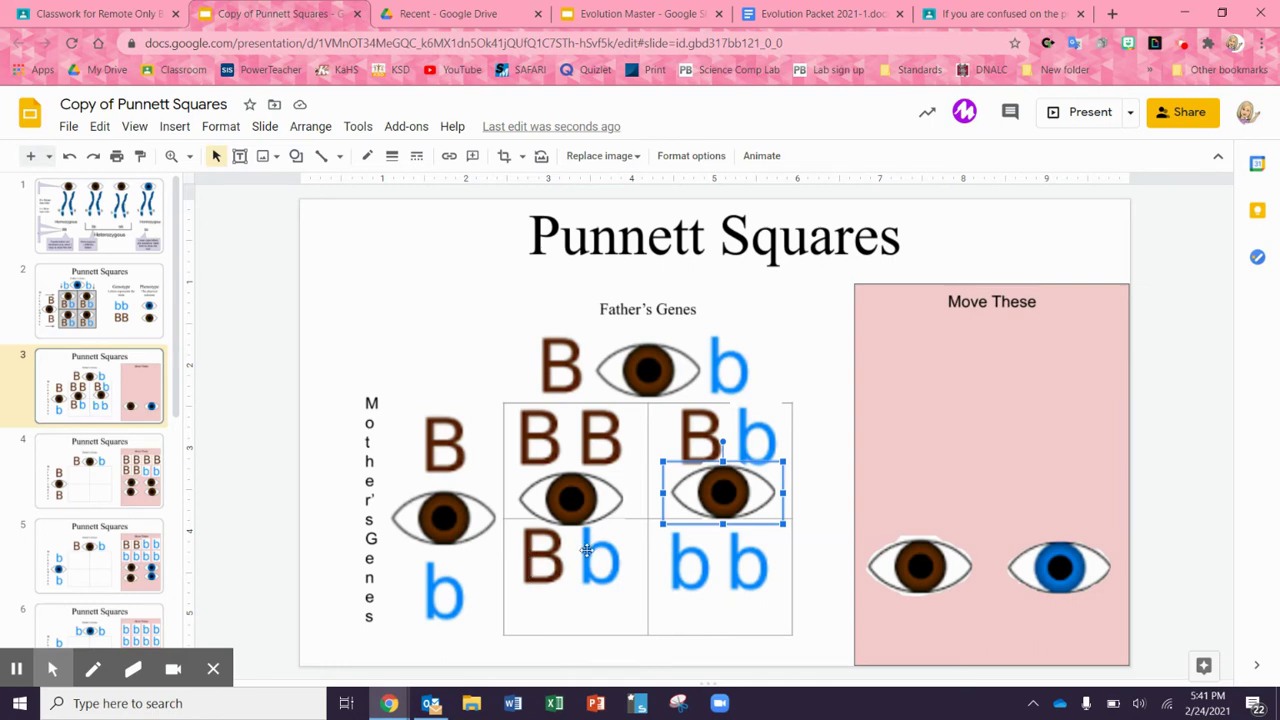
drag(953, 558, 602, 606)
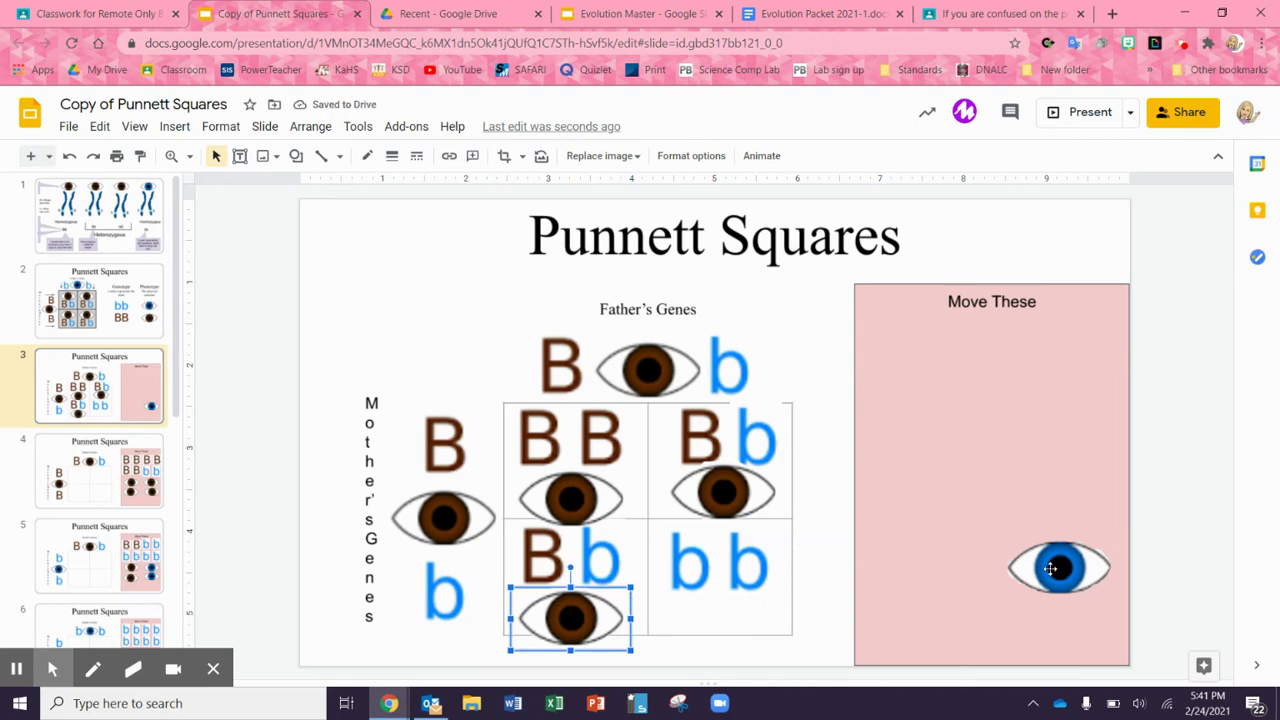
drag(1008, 576, 716, 618)
click(826, 540)
click(622, 622)
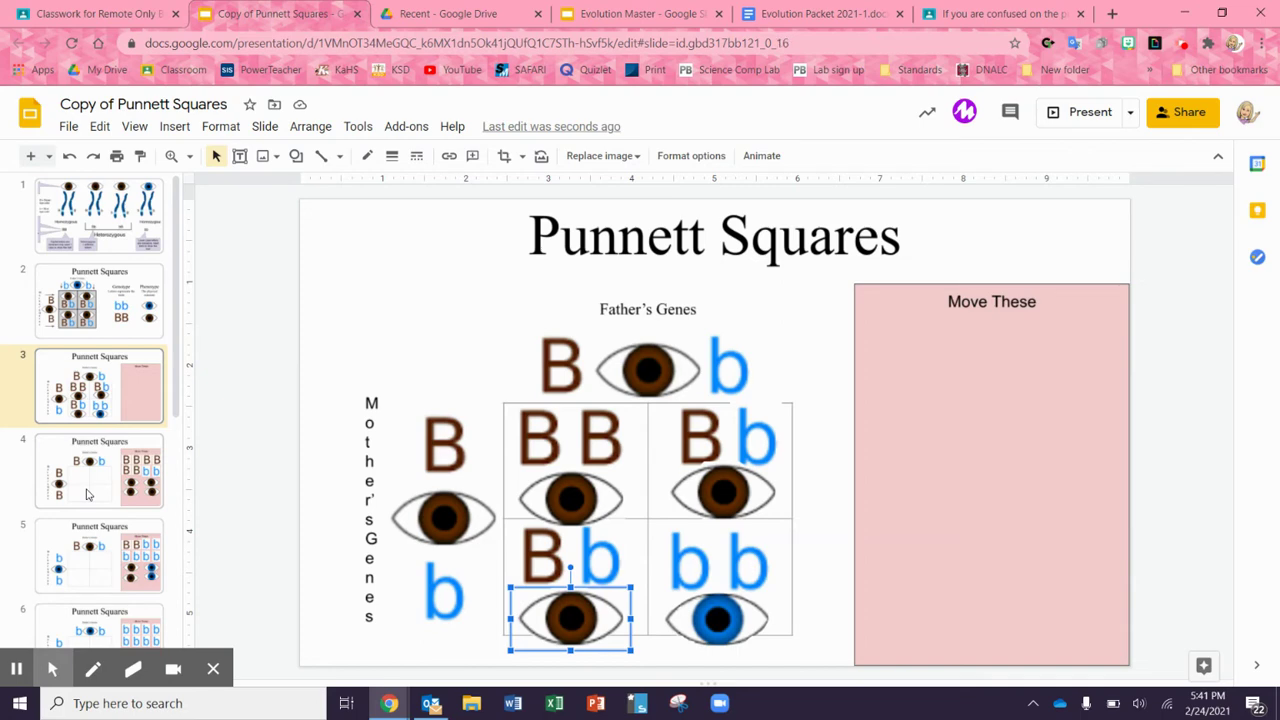
- Browse slides 4 and 3, then scroll the filmstrip to slide 7's SpongeBob worksheet
click(86, 494)
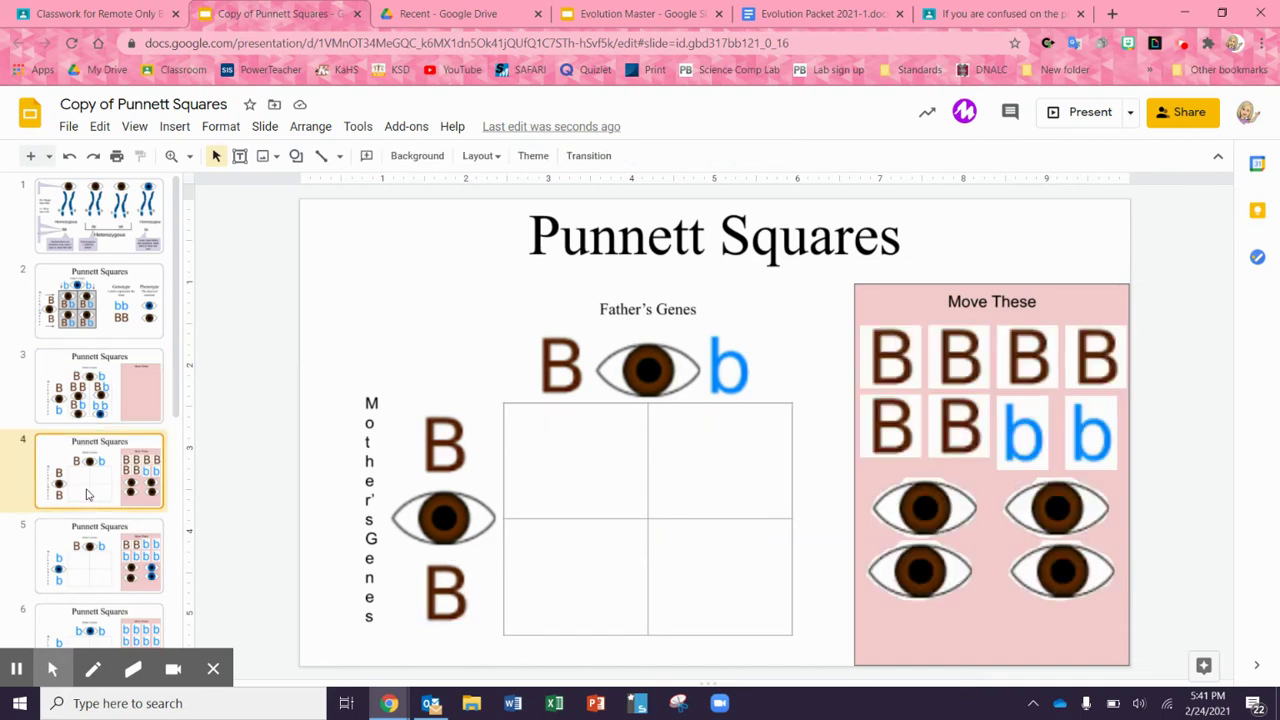
click(139, 377)
click(125, 468)
scroll(125, 468, down, 2)
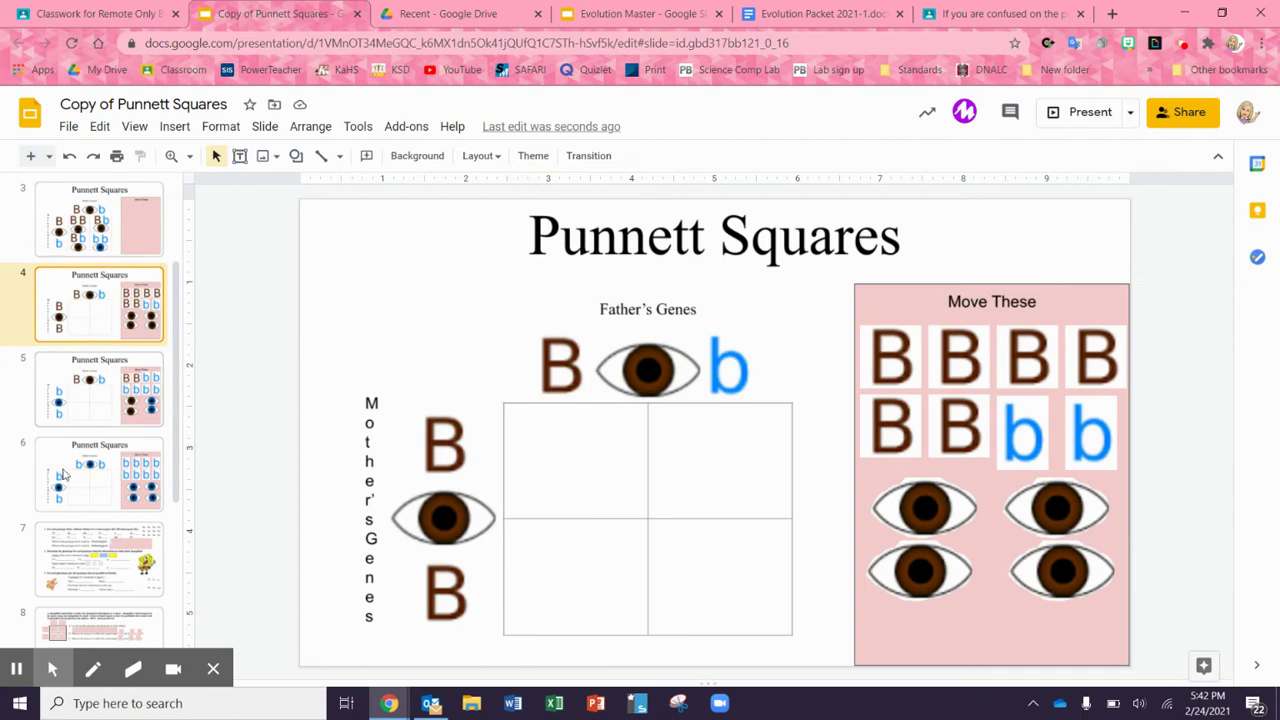
scroll(60, 487, down, 1)
click(45, 500)
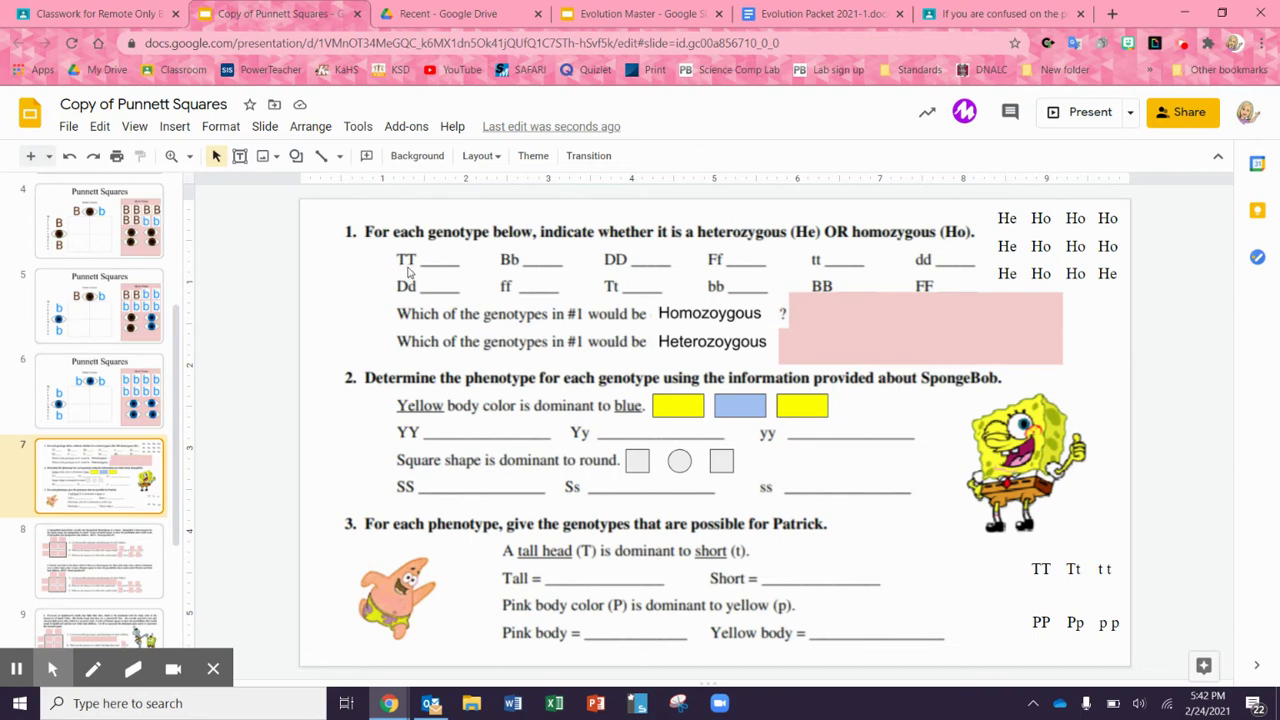
- Place Ho labels on the TT and DD blanks, shifting one from Bb to DD
click(401, 270)
click(1065, 216)
drag(1065, 216, 452, 240)
click(394, 272)
click(1038, 218)
drag(1038, 218, 539, 255)
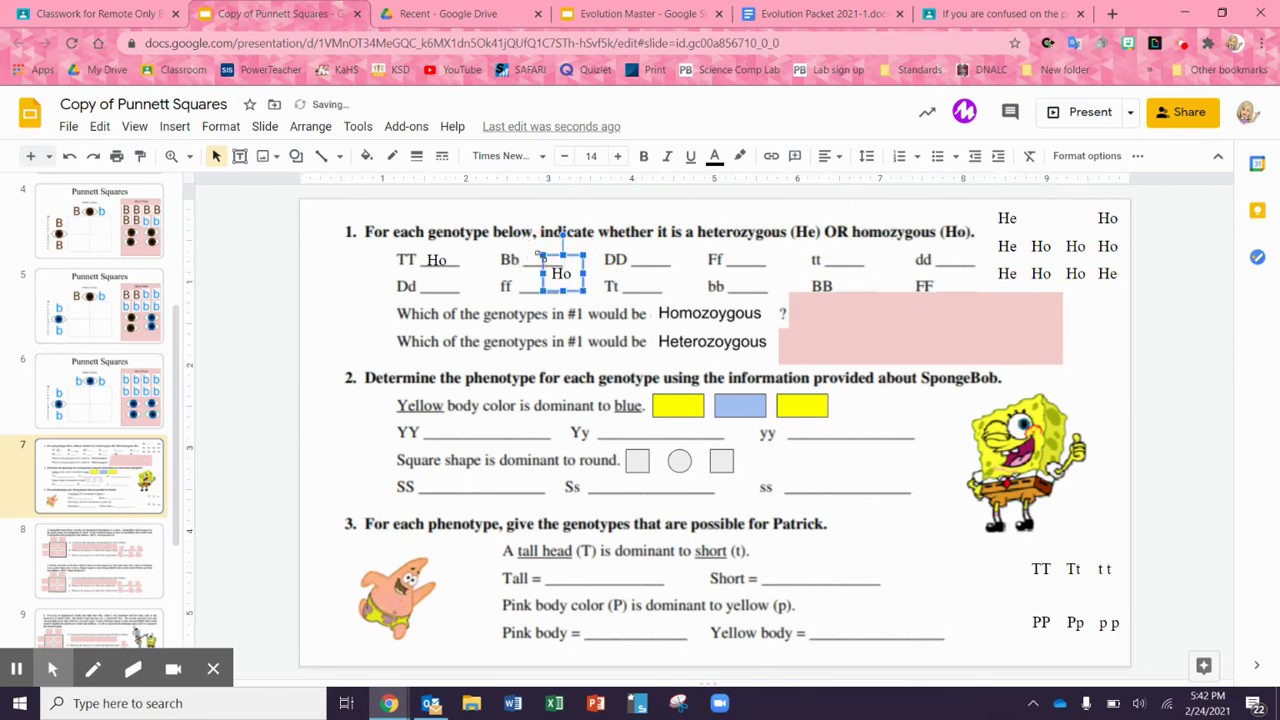
drag(588, 270, 670, 250)
- Drag the He label onto the Bb blank in question 1
click(996, 217)
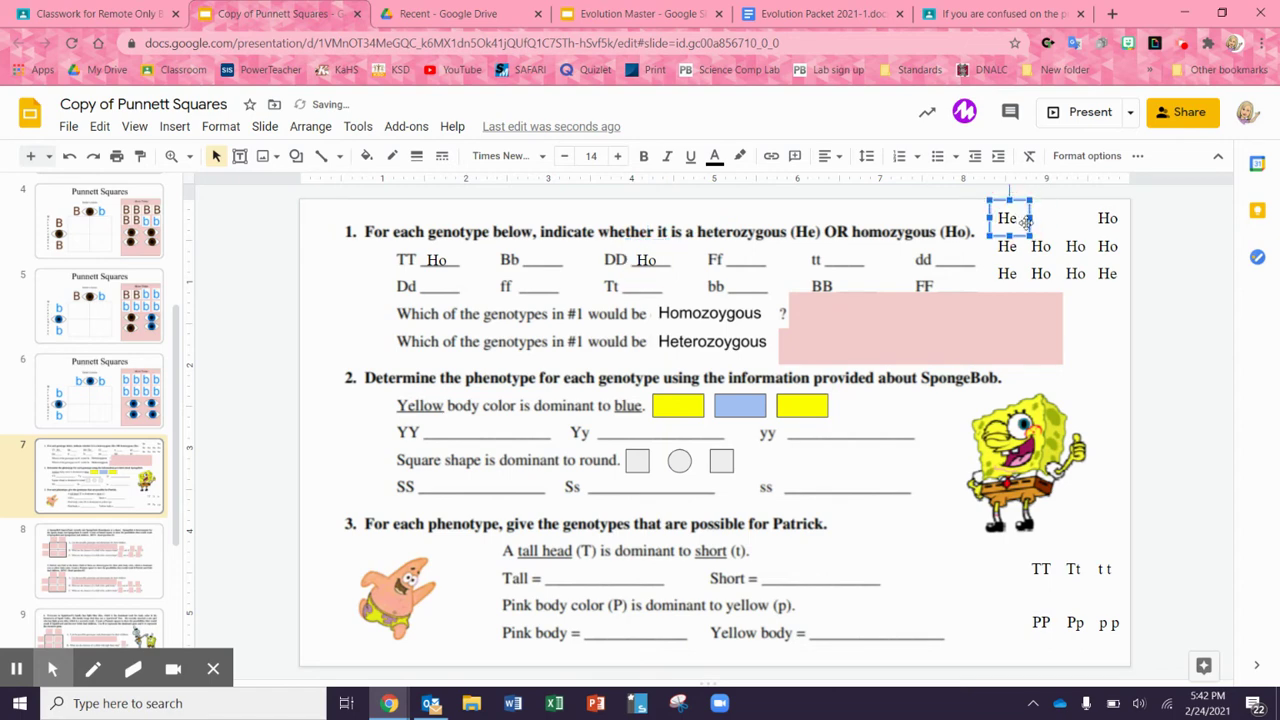
drag(1007, 212, 538, 252)
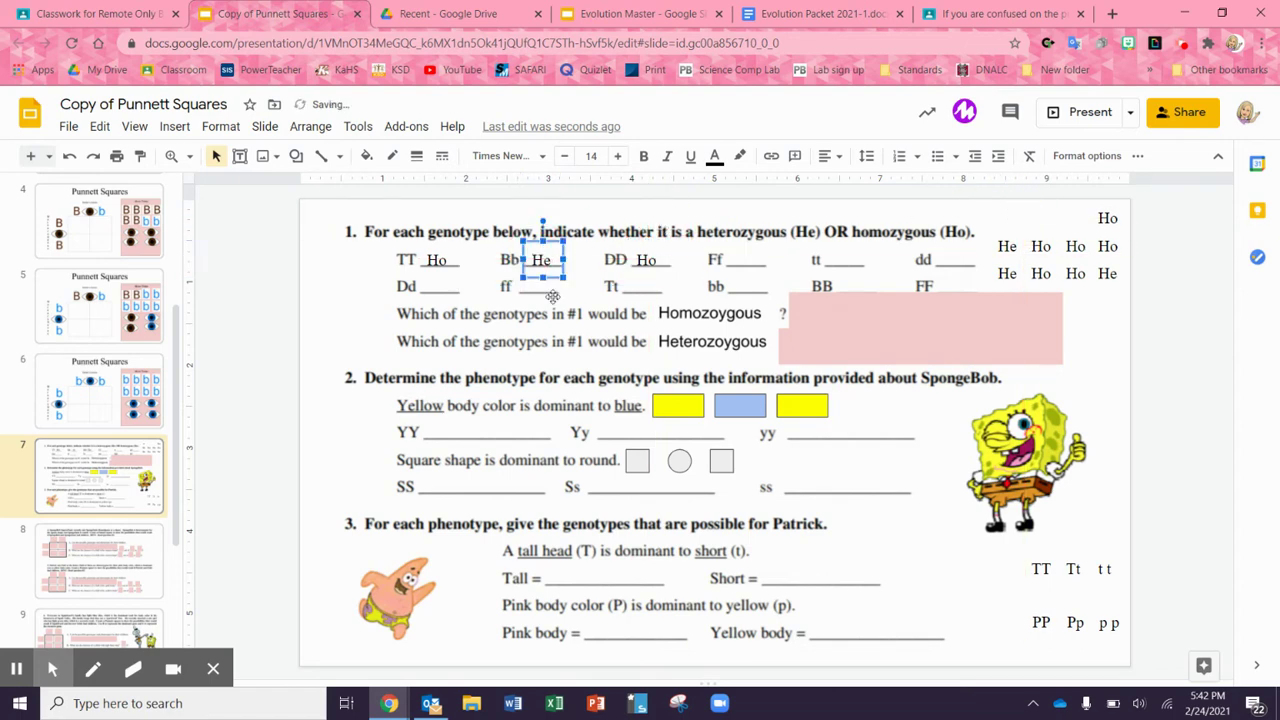
click(333, 296)
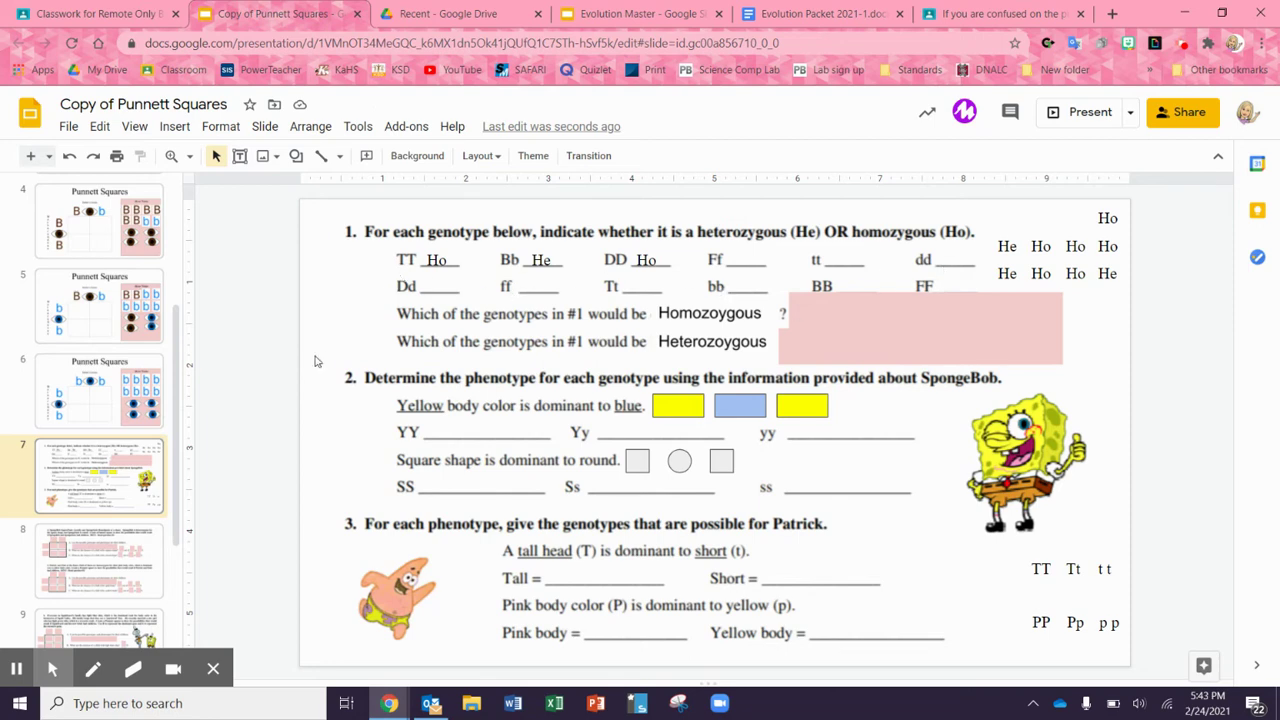
- Enter TT, ff, DD in the Homozygous box and Dd, Bb in the Heterozygous box
click(862, 317)
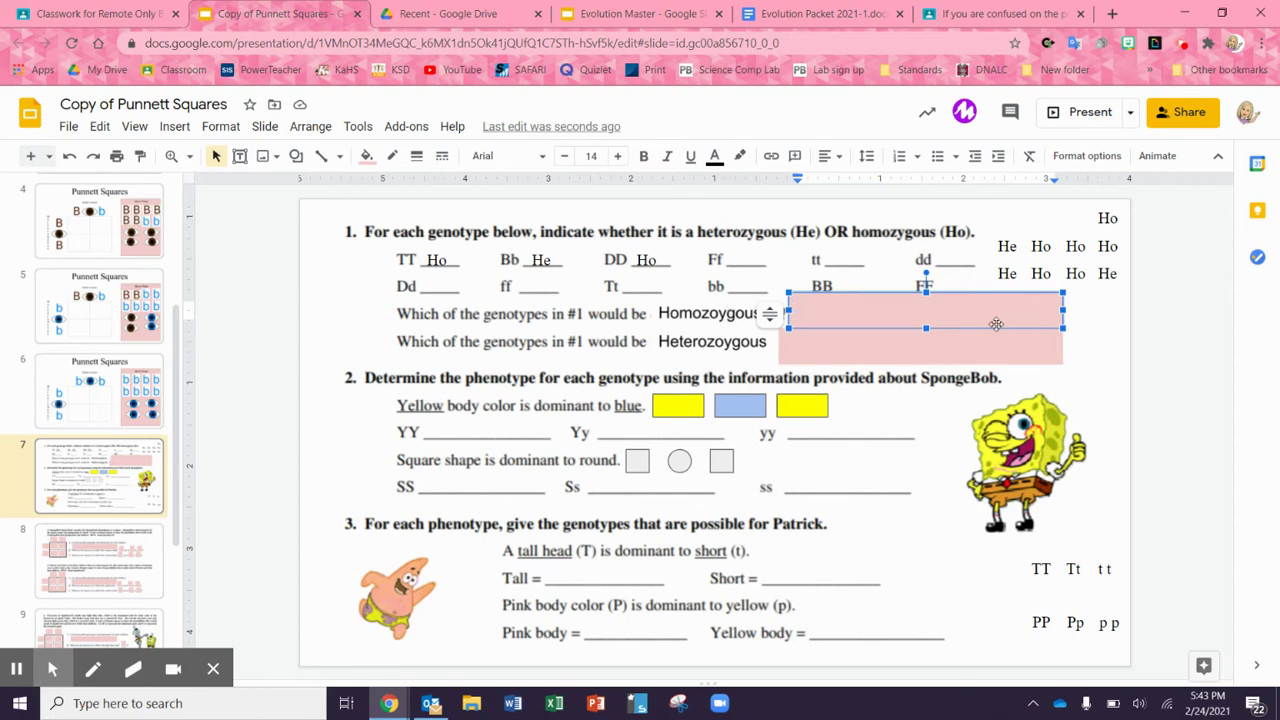
text(TT)
text(, T)
text(f, DD)
click(800, 350)
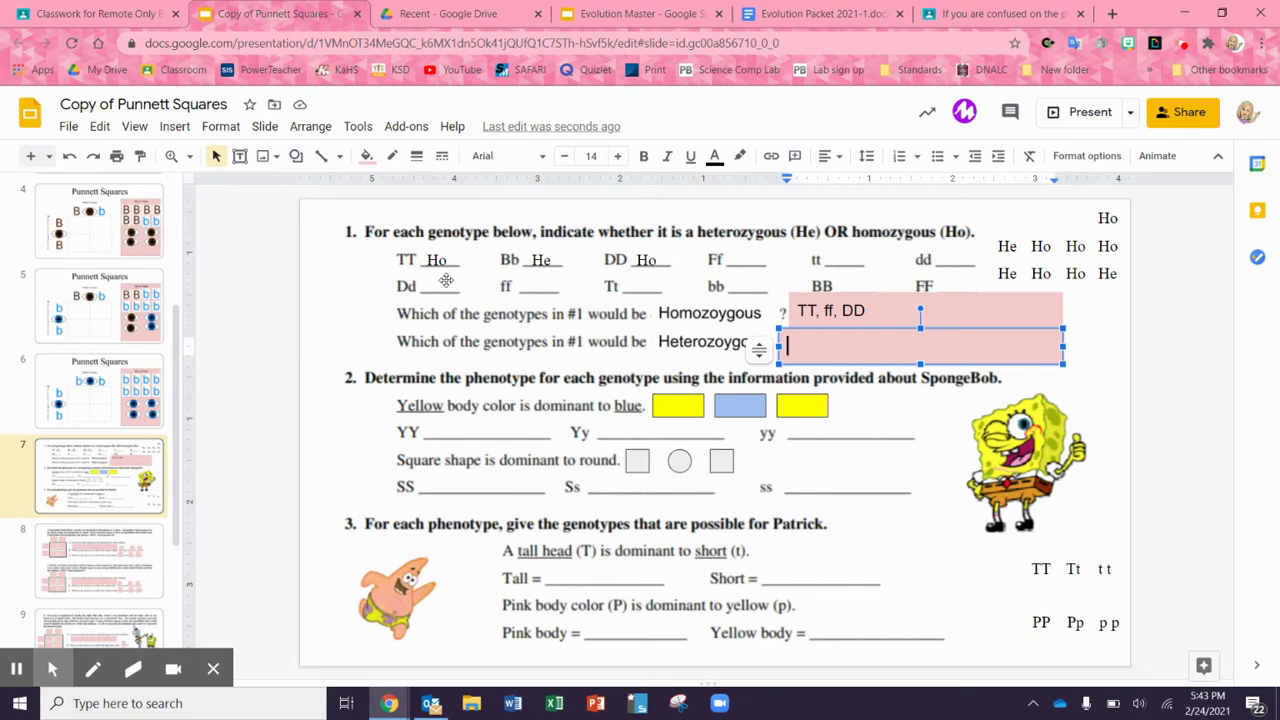
text(Dd, Bb)
click(361, 422)
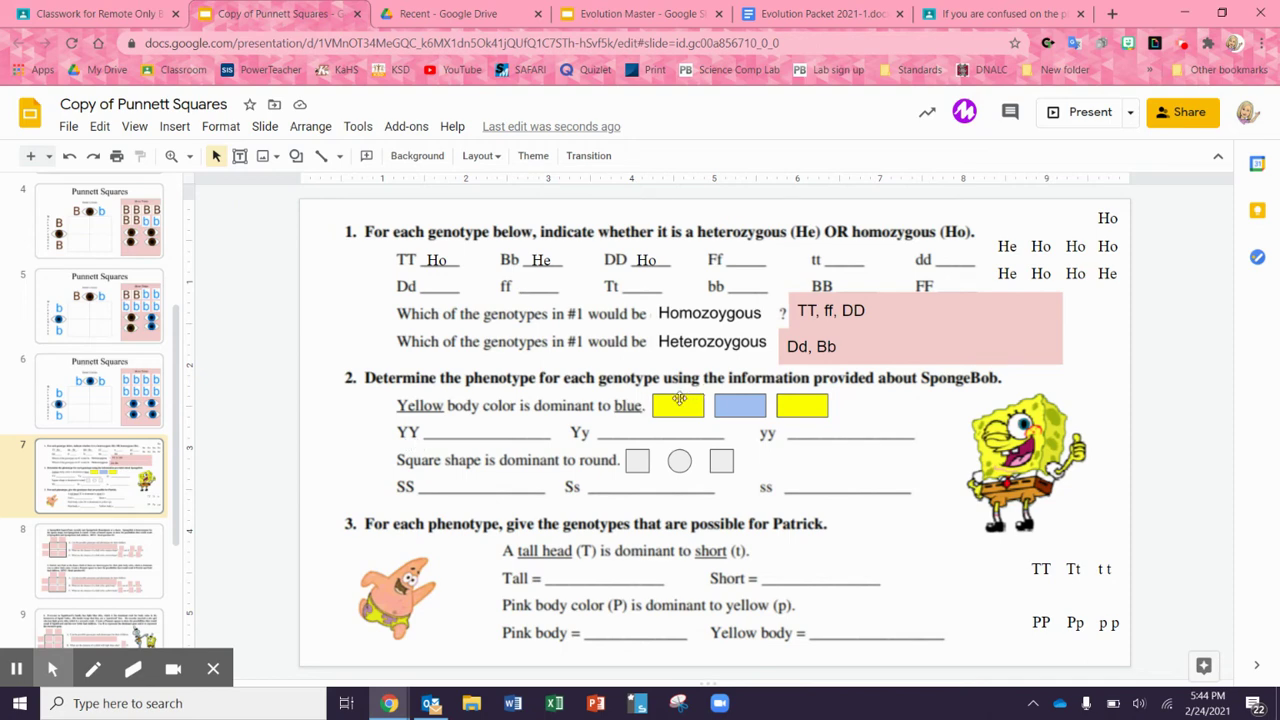
- Drag yellow boxes onto YY and Yy, the blue box onto yy, and a gray square onto SS
drag(672, 403, 477, 427)
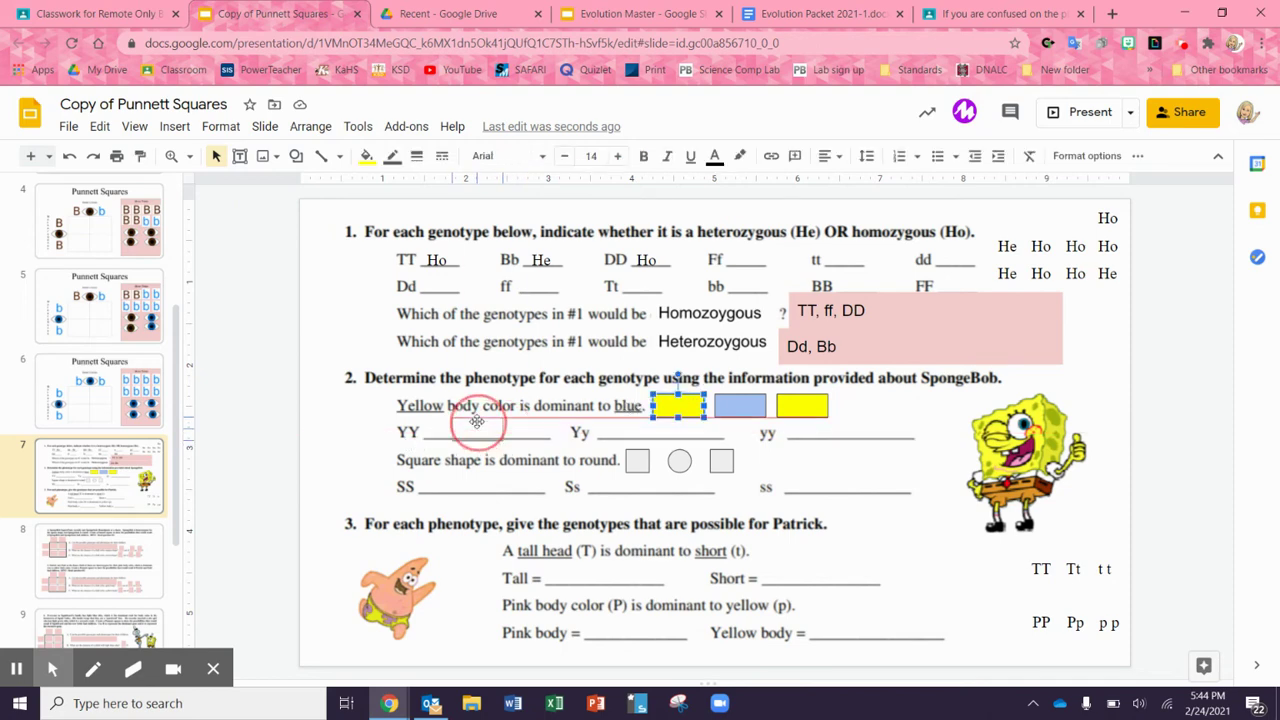
click(556, 438)
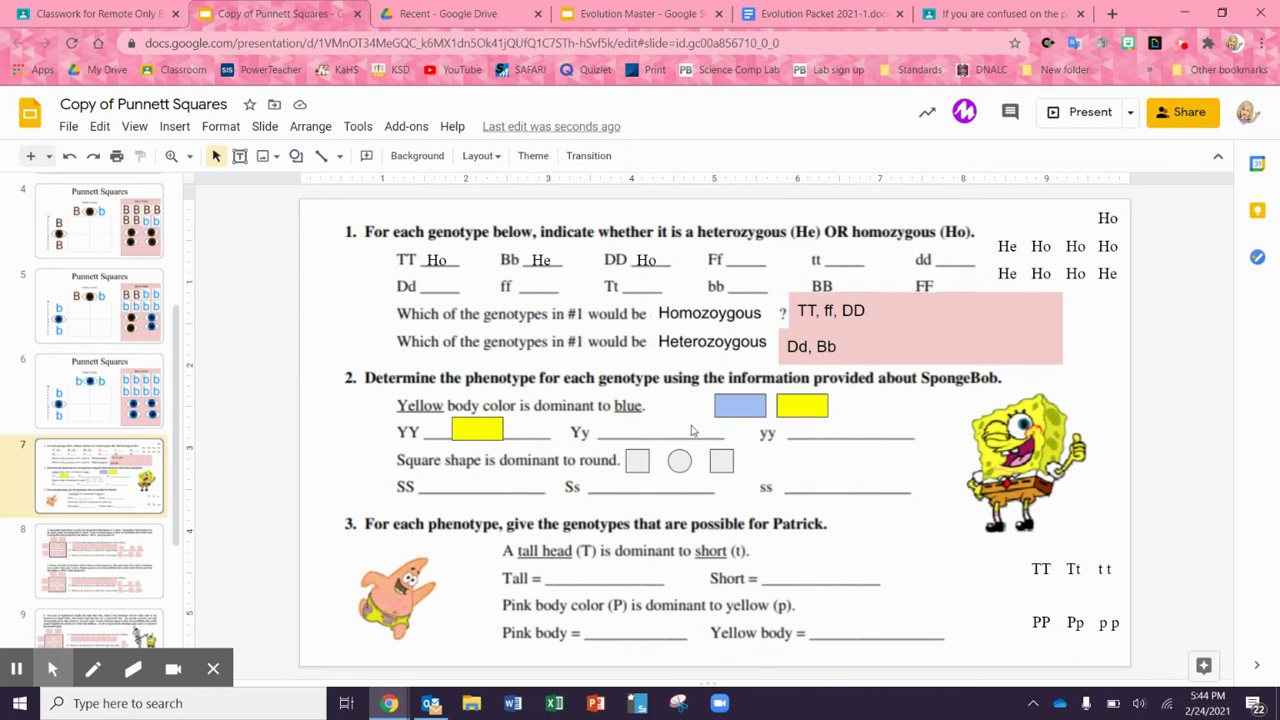
drag(815, 405, 664, 428)
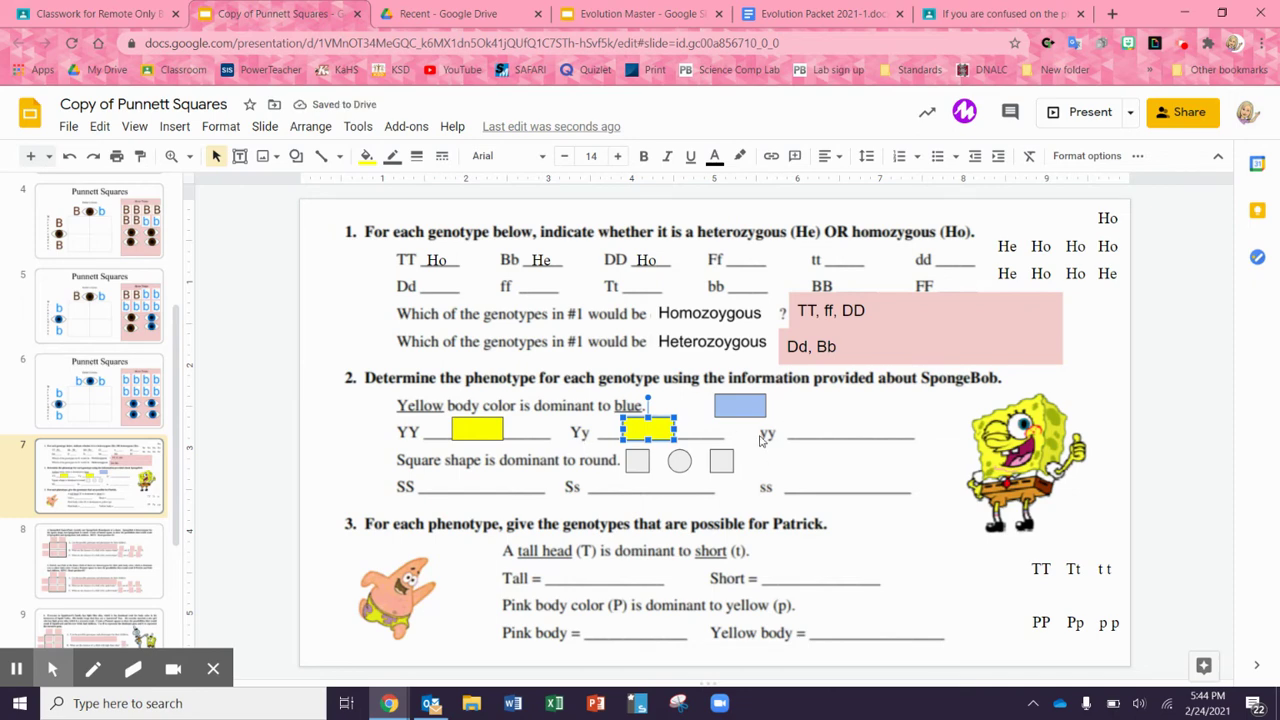
drag(755, 406, 861, 428)
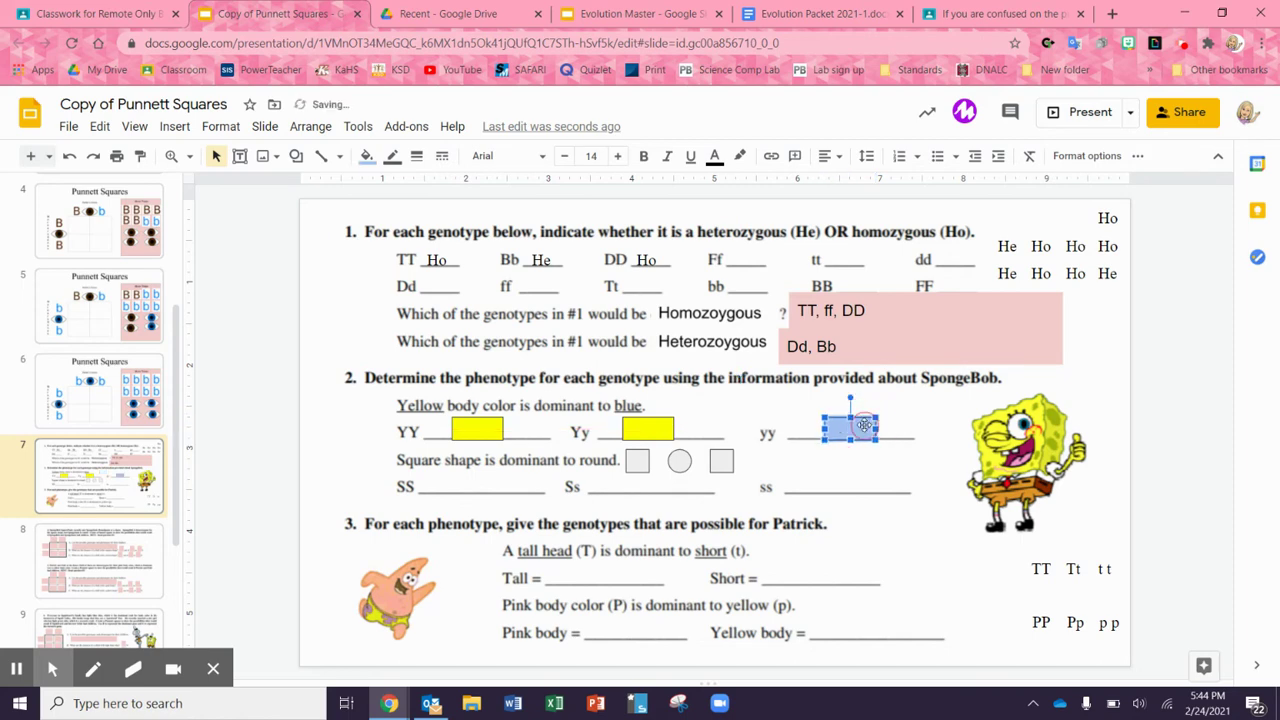
click(918, 416)
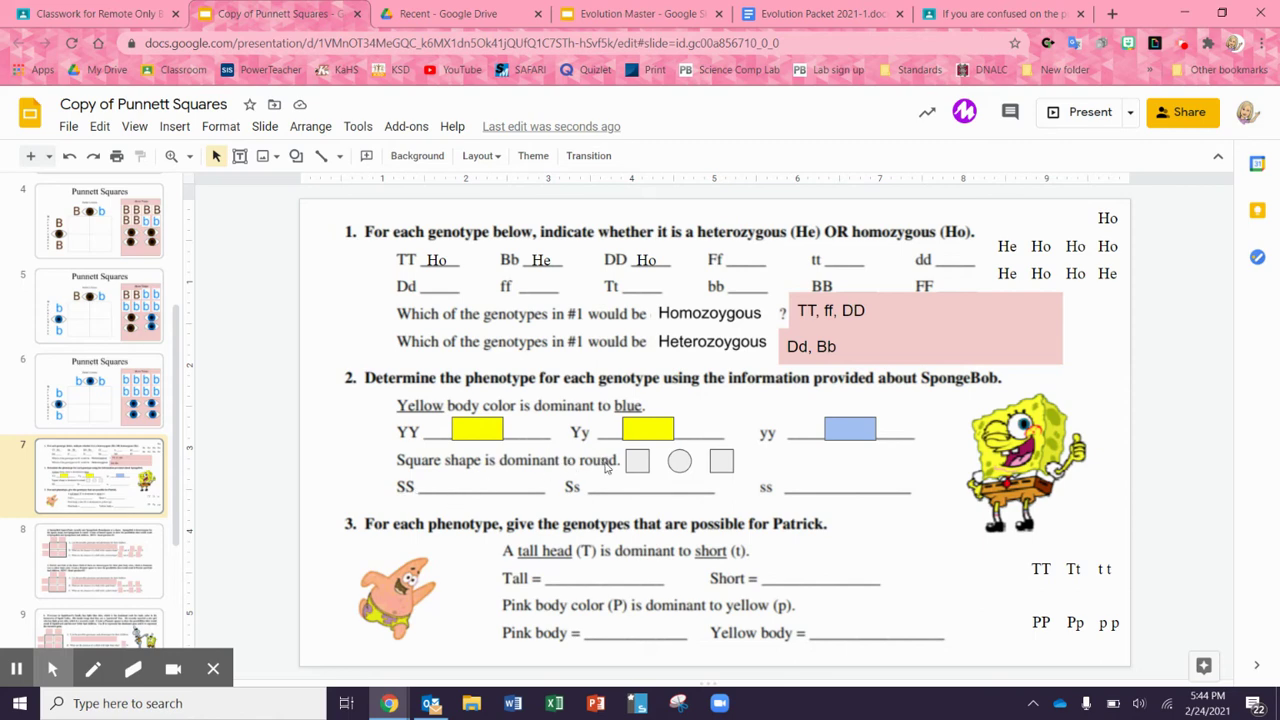
drag(636, 456, 473, 480)
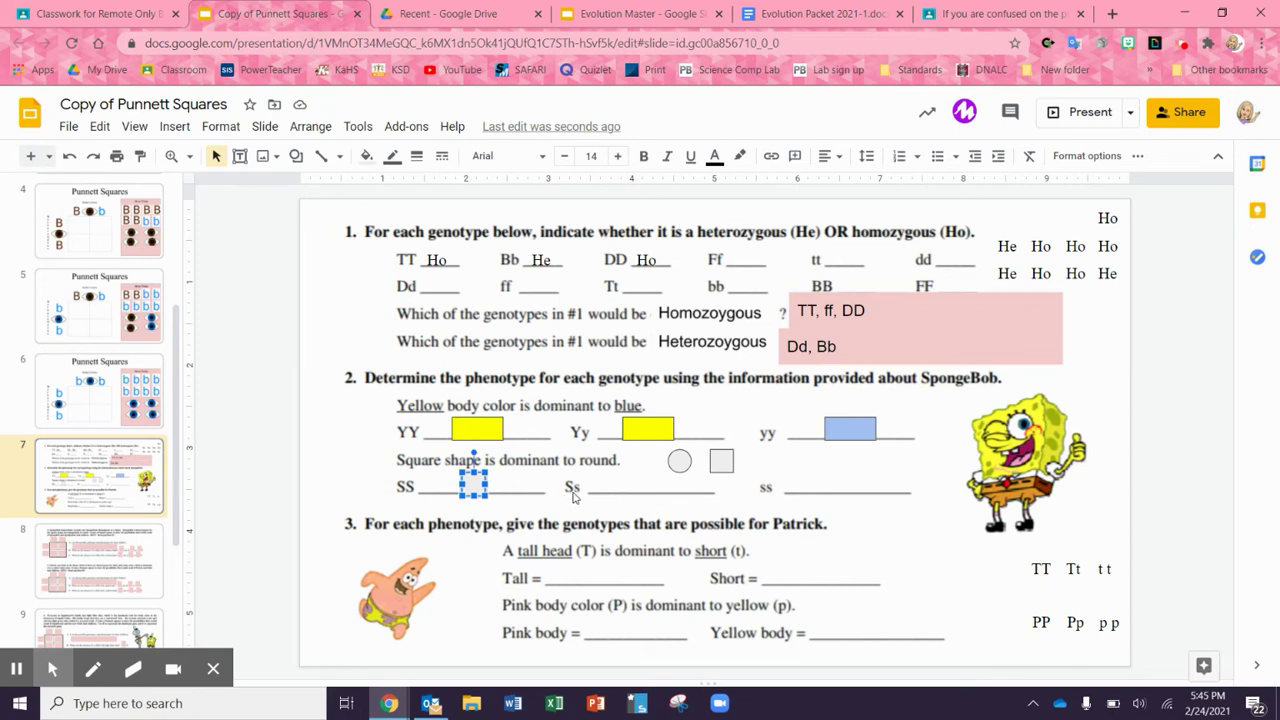
- Drag the remaining gray square onto the Ss blank and the circle onto ss
drag(712, 462, 647, 484)
click(571, 511)
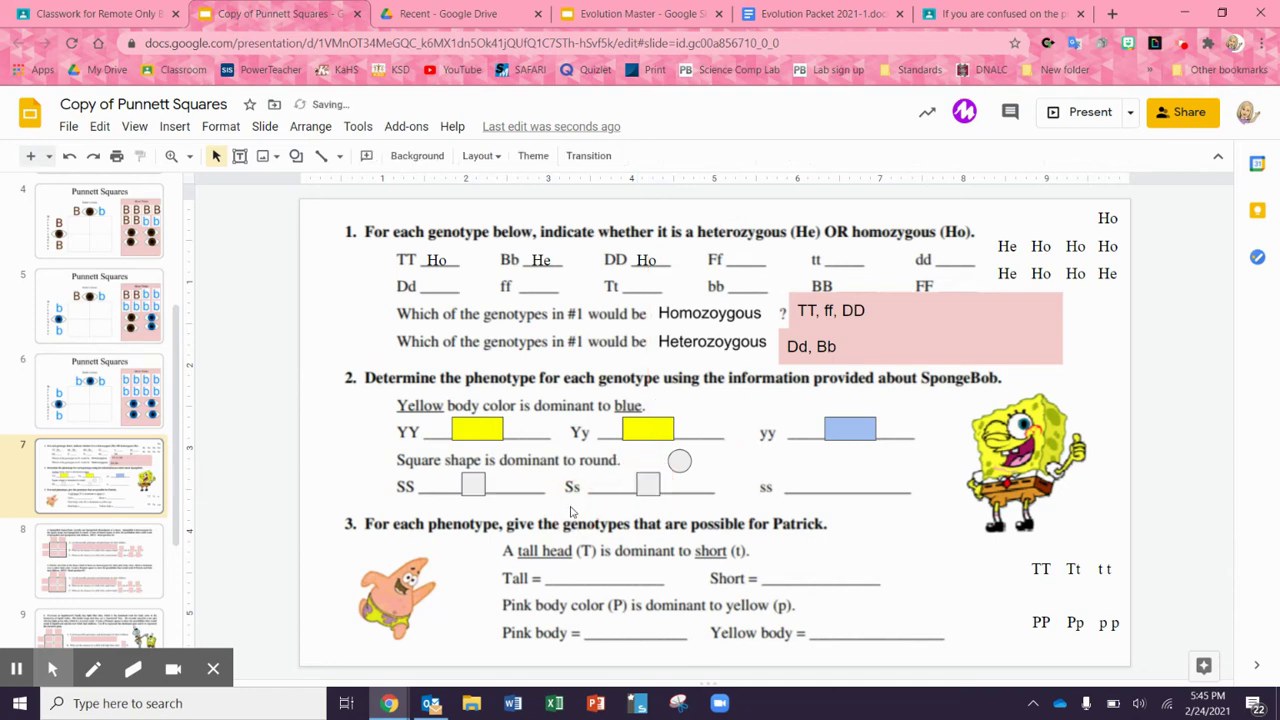
drag(680, 461, 855, 484)
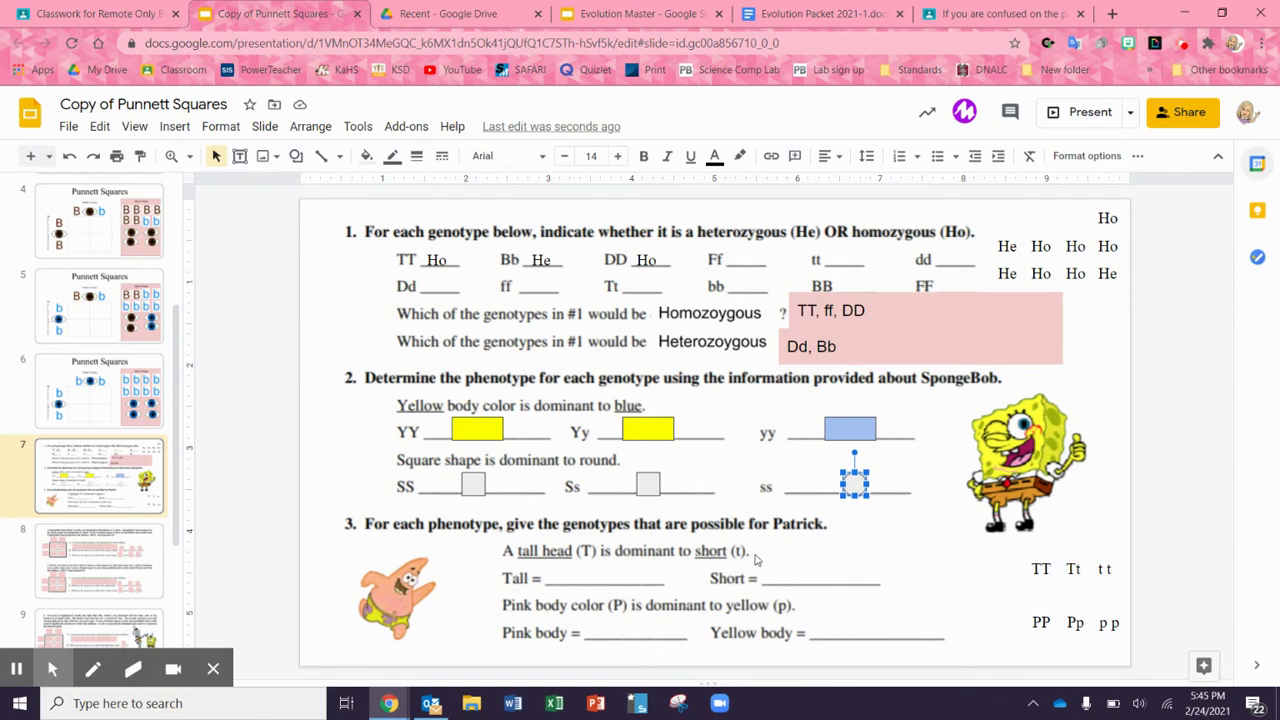
- Drag the TT and Tt labels side by side onto Patrick's Tall blank
click(1038, 568)
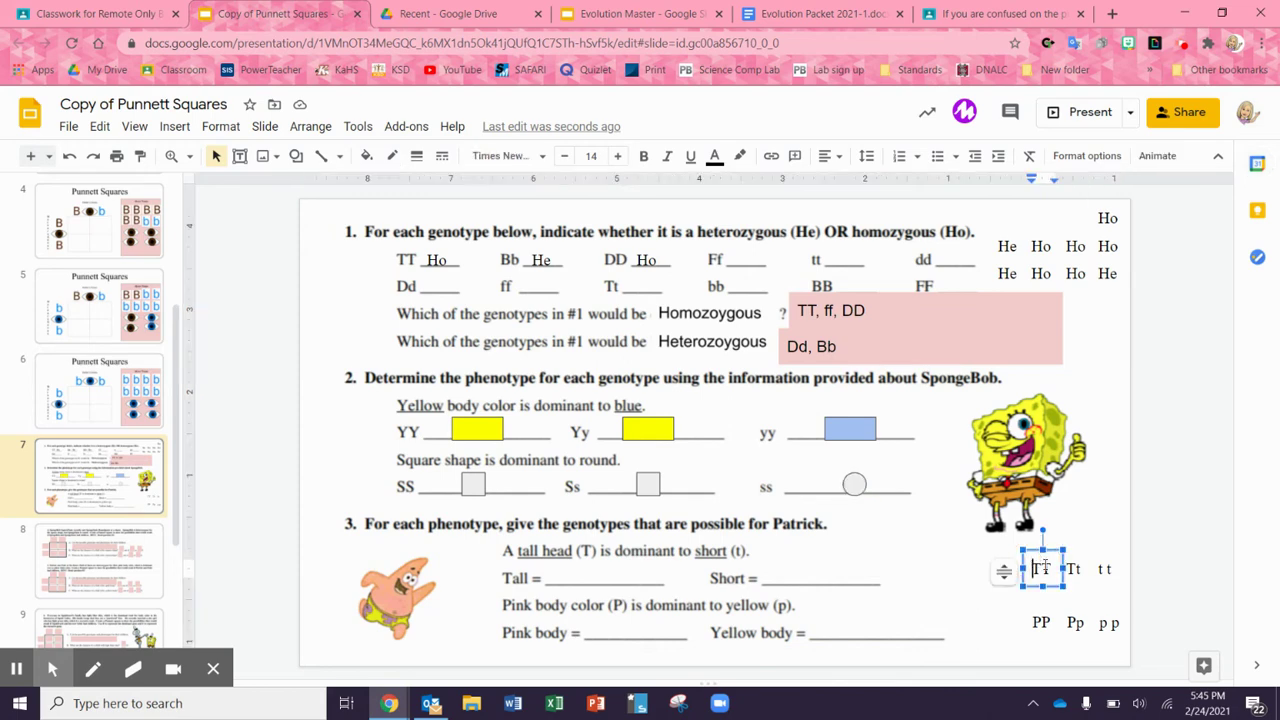
drag(1048, 585, 567, 588)
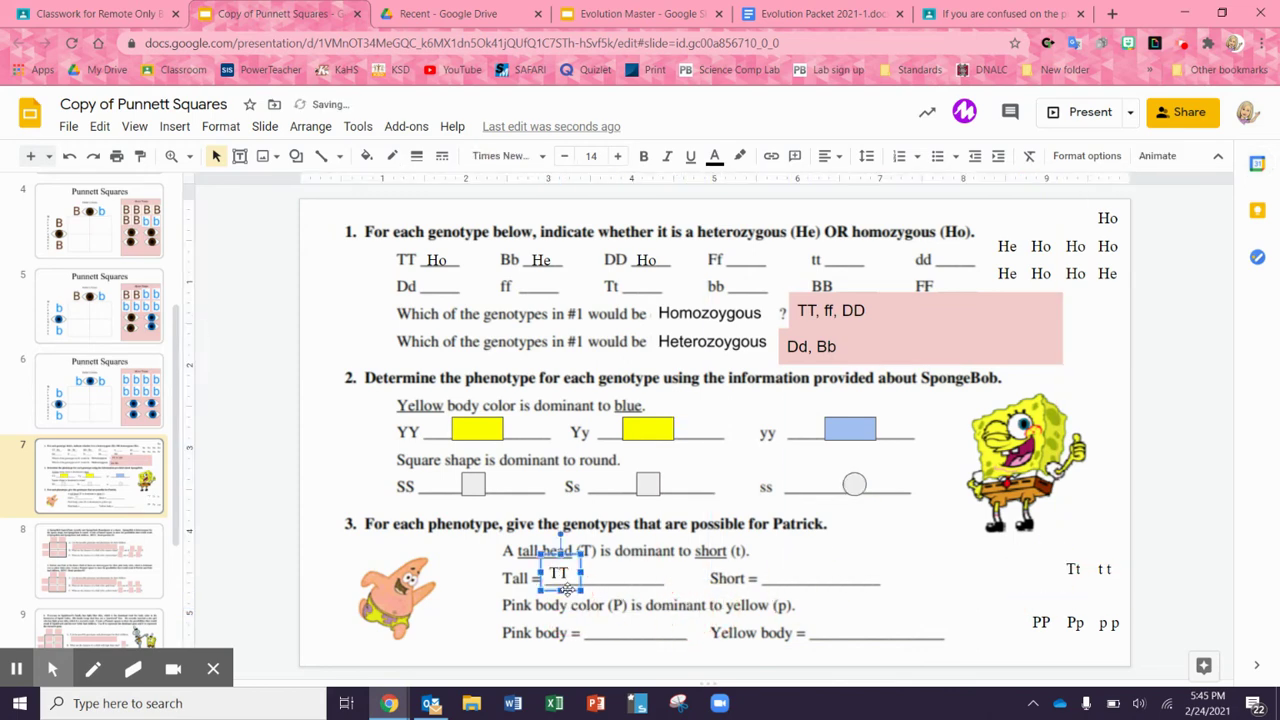
click(982, 567)
click(1078, 588)
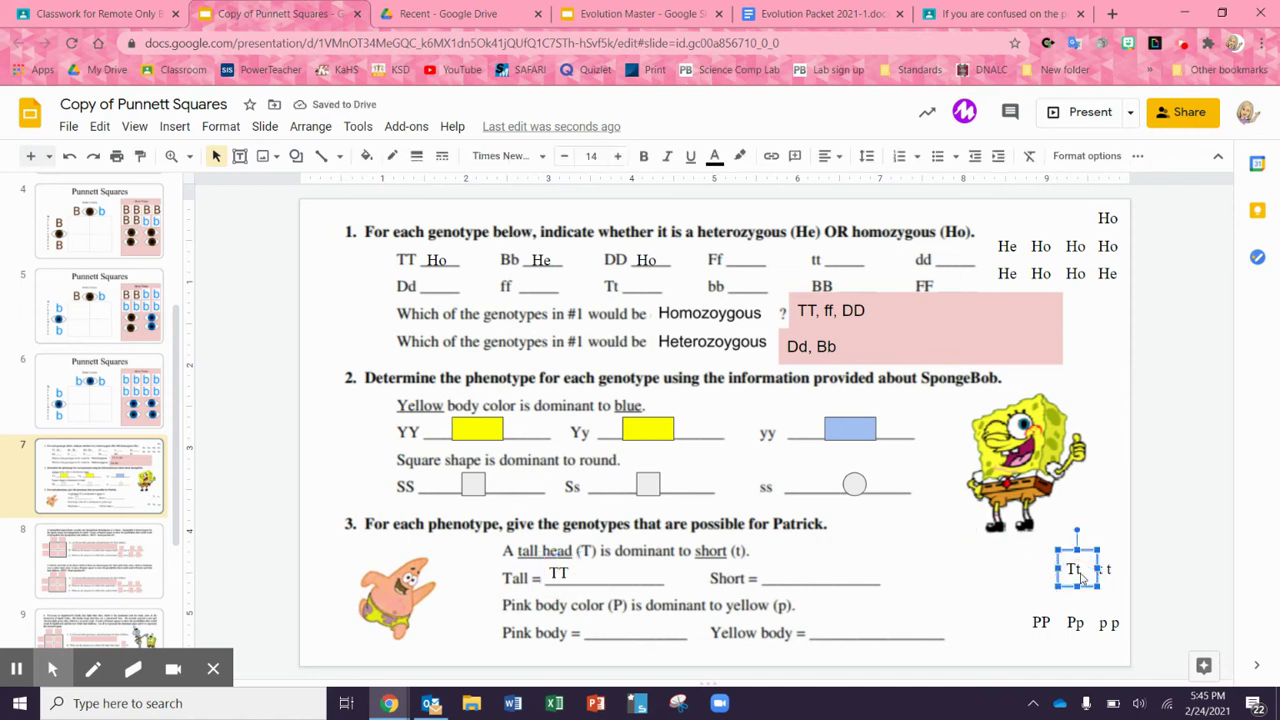
drag(1088, 586, 620, 586)
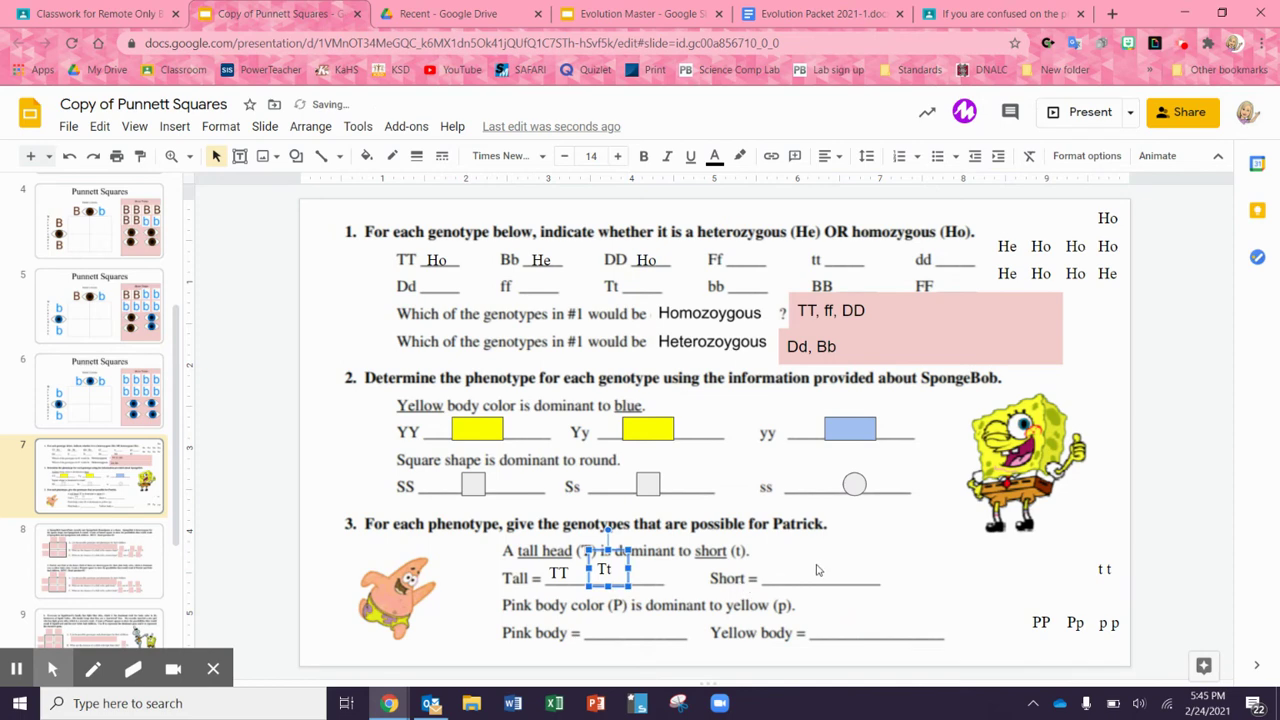
click(628, 577)
click(680, 565)
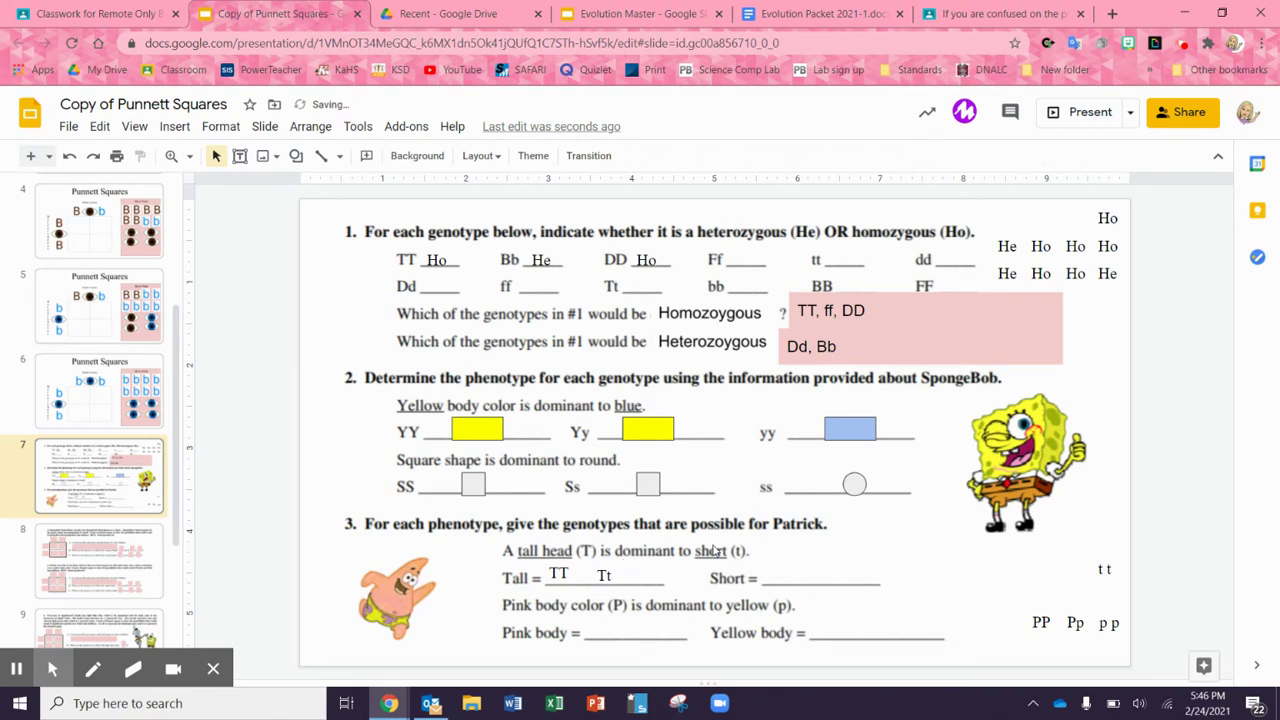
- Drag the t t label onto the Short blank and adjust its position
click(1089, 556)
drag(1114, 552, 823, 560)
click(940, 562)
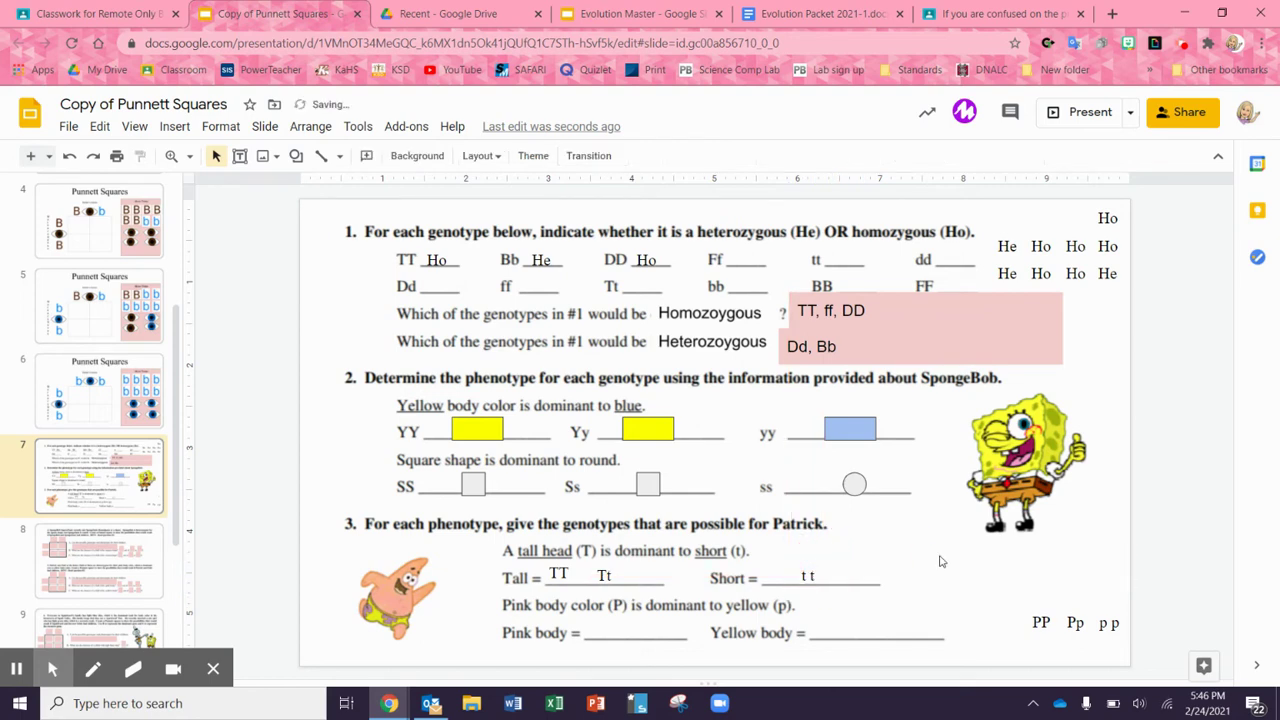